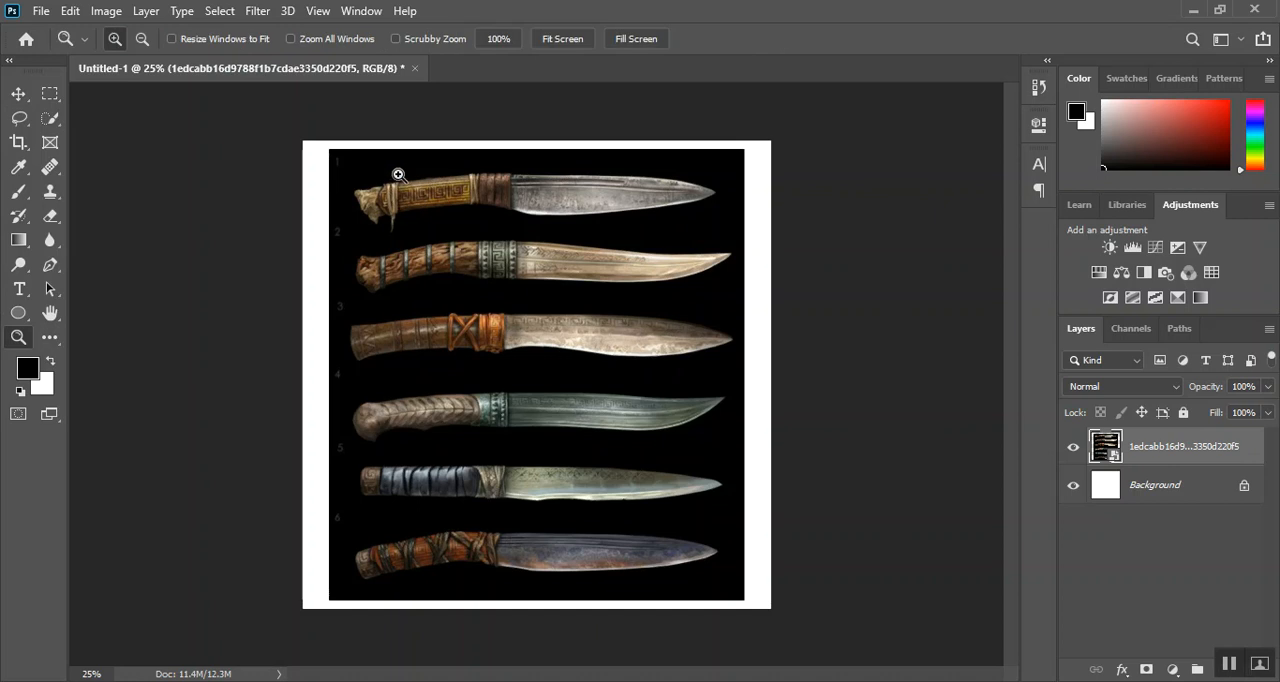
# Zoom in on the first knife in the reference image
pyautogui.moveTo(344, 158); pyautogui.dragTo(766, 230)
pyautogui.scroll(3, 766, 234)
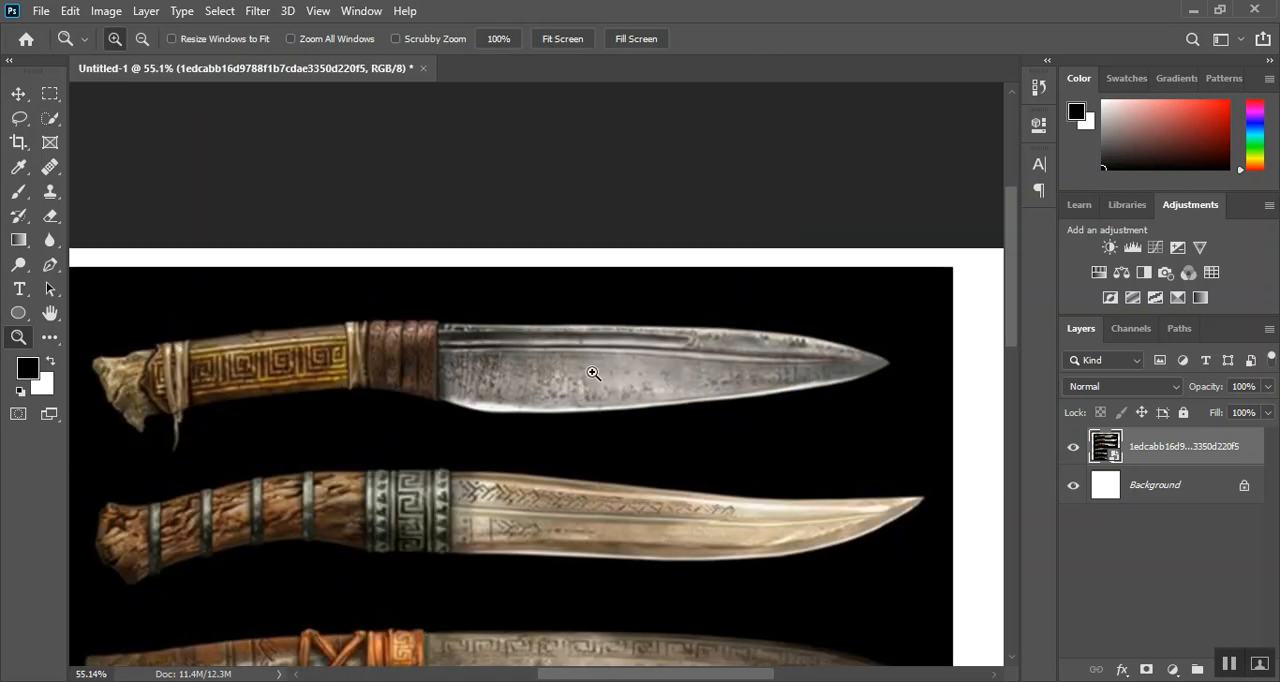
pyautogui.moveTo(440, 428); pyautogui.dragTo(537, 395)
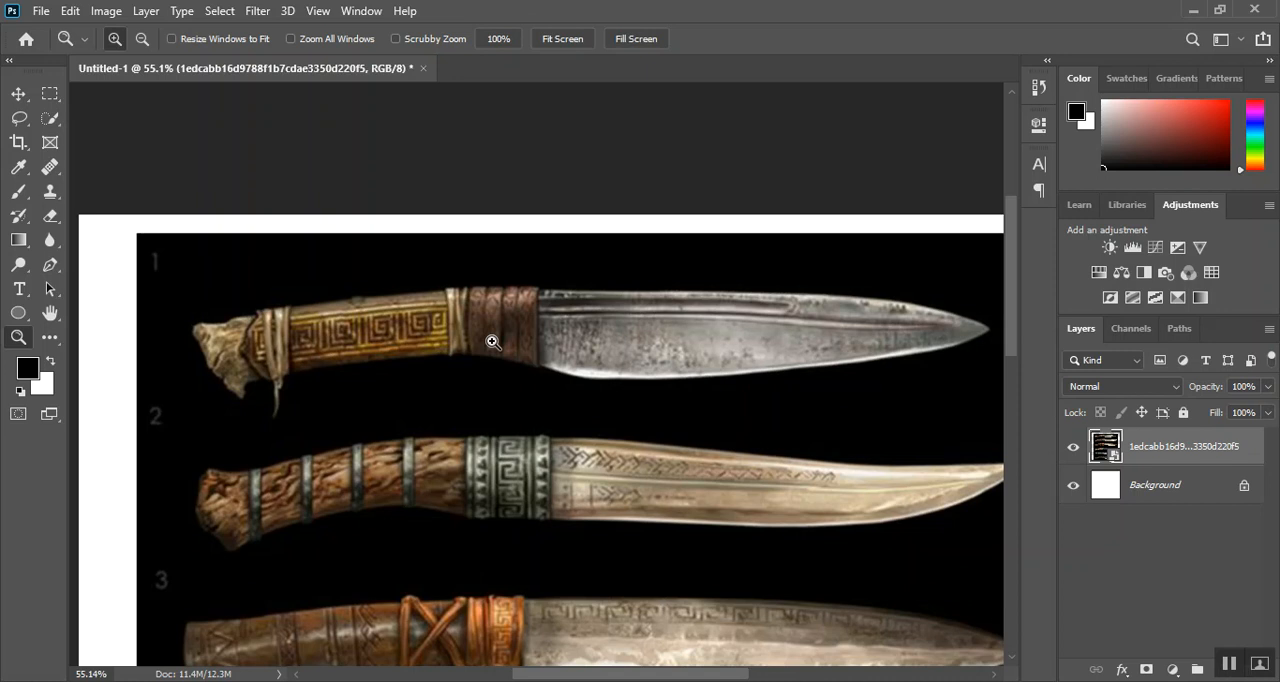
pyautogui.scroll(-1, 491, 340)
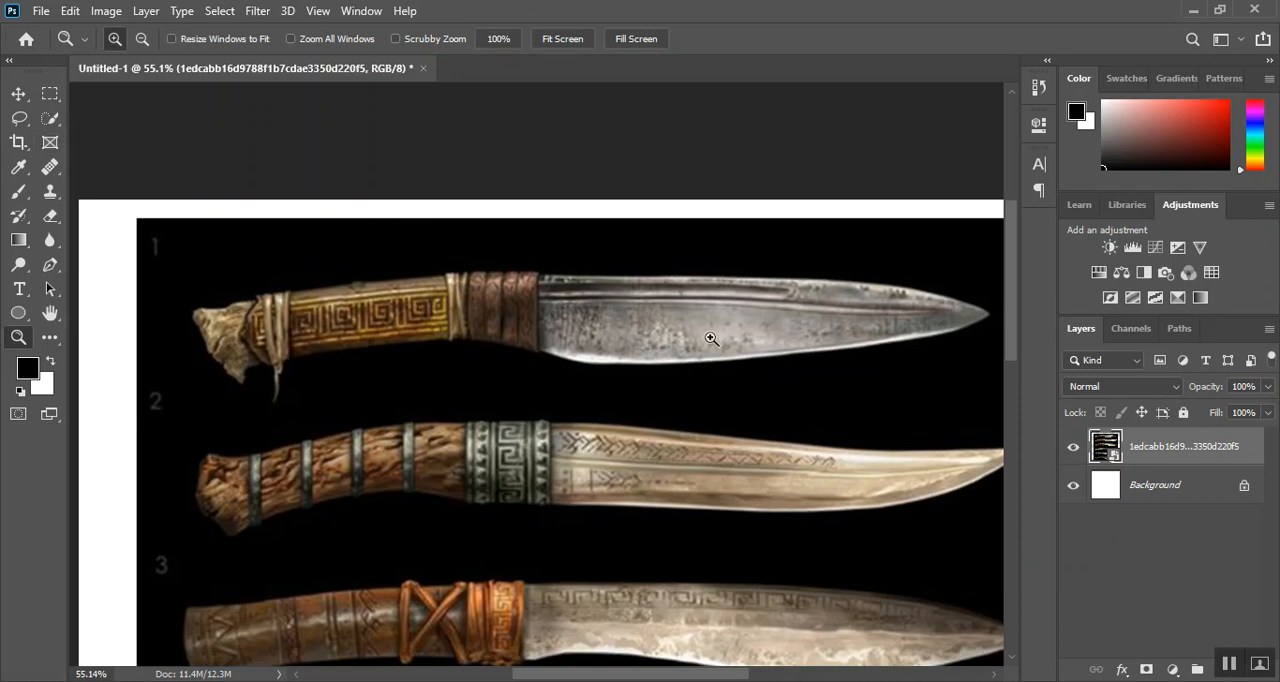
pyautogui.moveTo(766, 366); pyautogui.dragTo(708, 324)
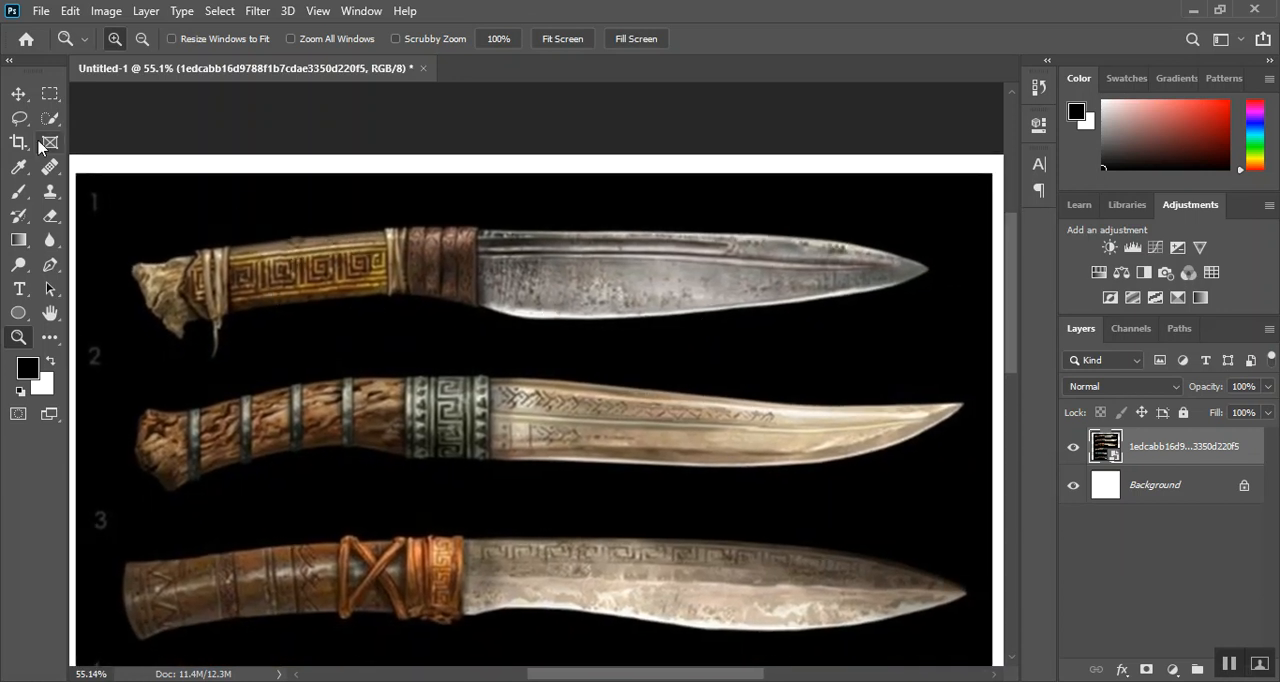
pyautogui.click(40, 146)
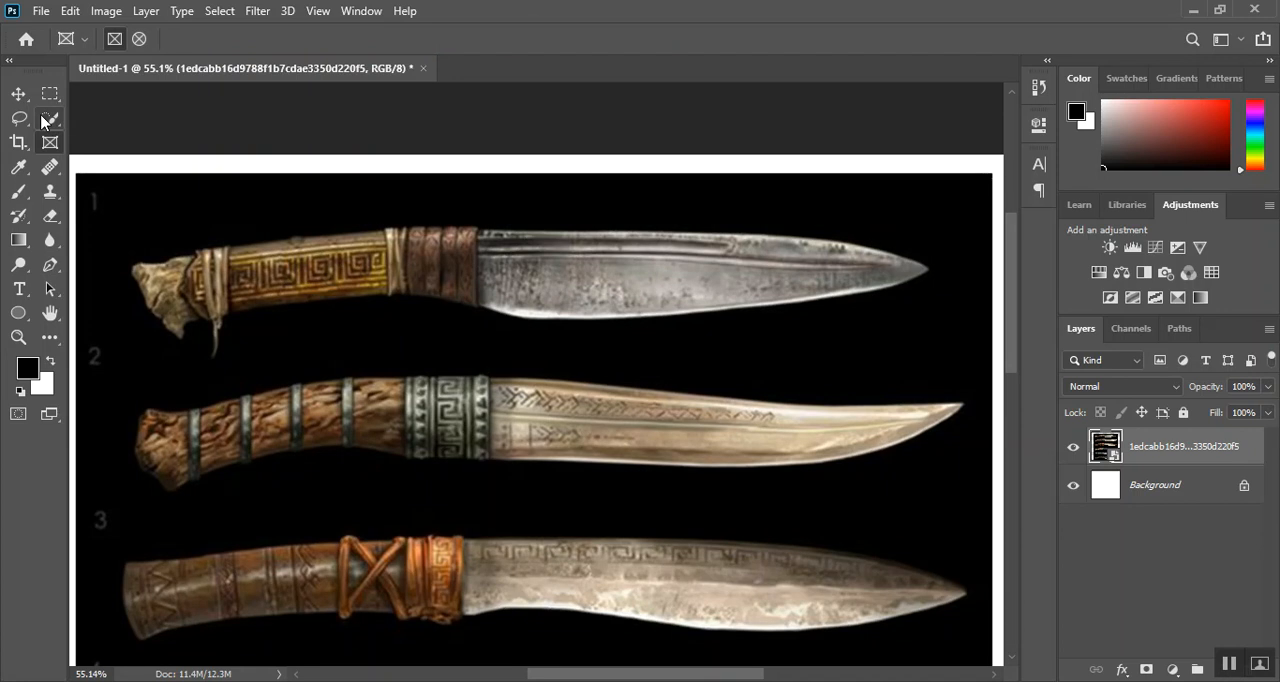
pyautogui.moveTo(118, 216); pyautogui.dragTo(946, 340)
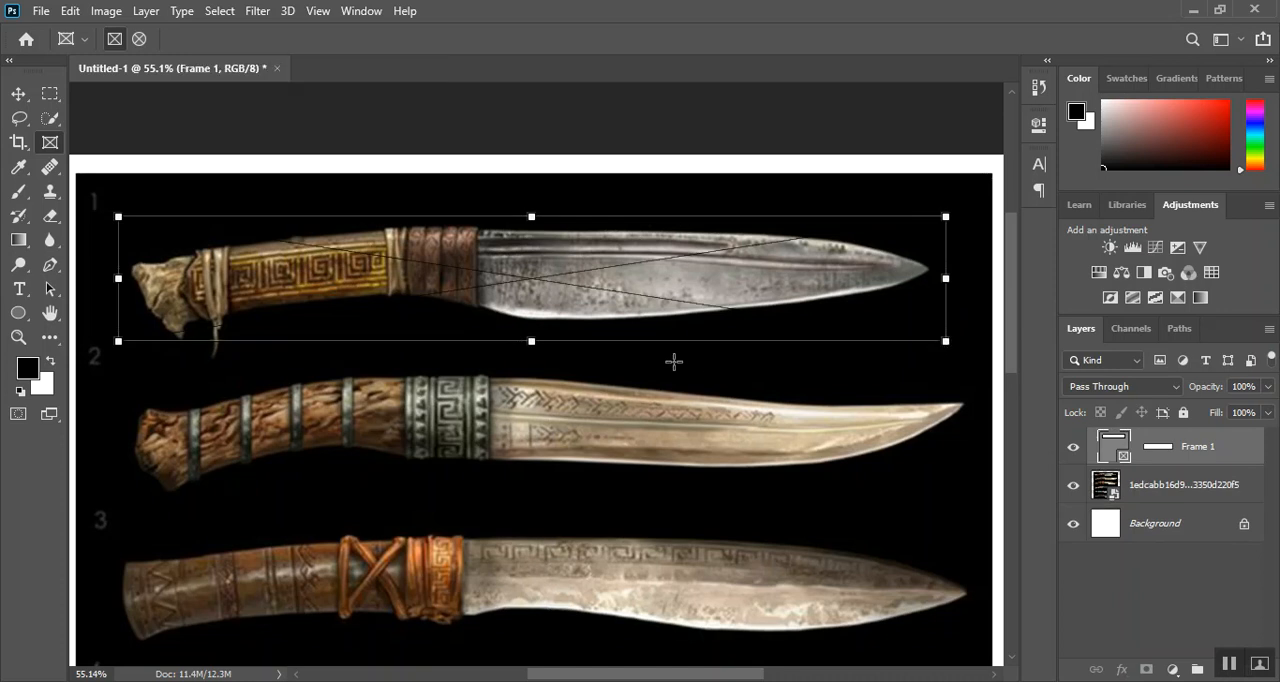
pyautogui.hotkey('ctrl', 'z')
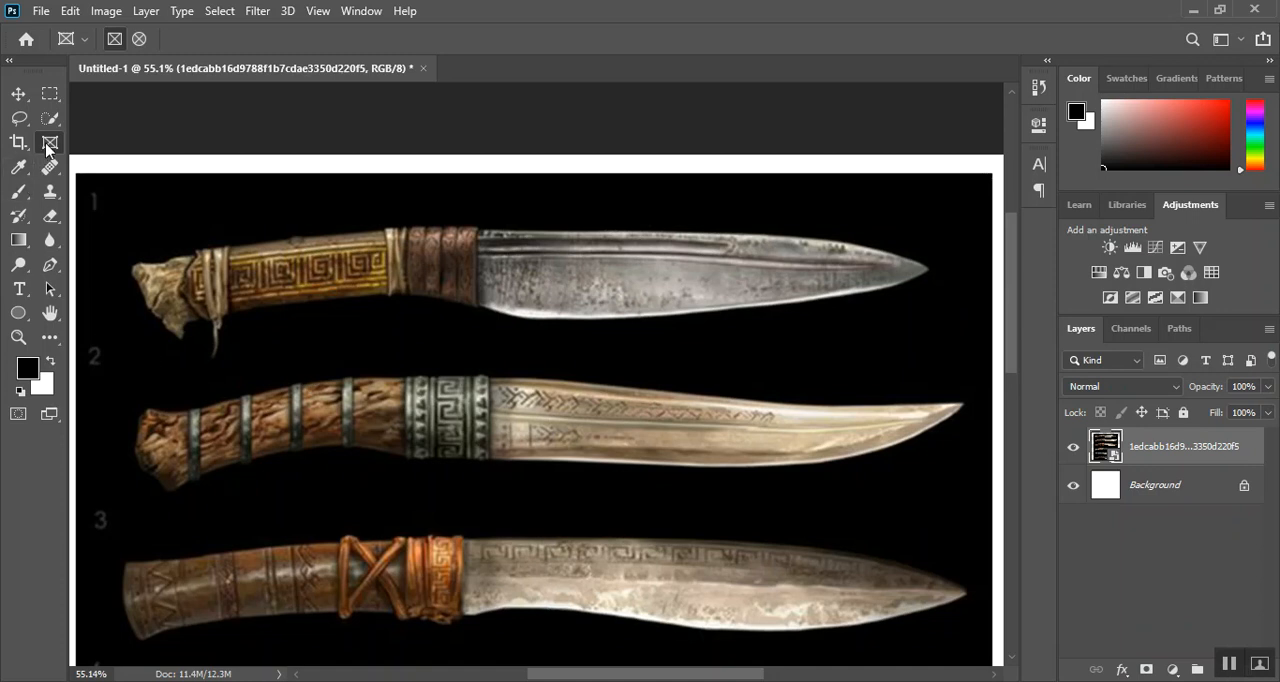
# Select the first knife with the Object Selection tool, enclosing it in a rectangle about 22.1 cm wide and 4.6 cm high
pyautogui.moveTo(50, 118); pyautogui.dragTo(103, 122)
pyautogui.click(145, 120)
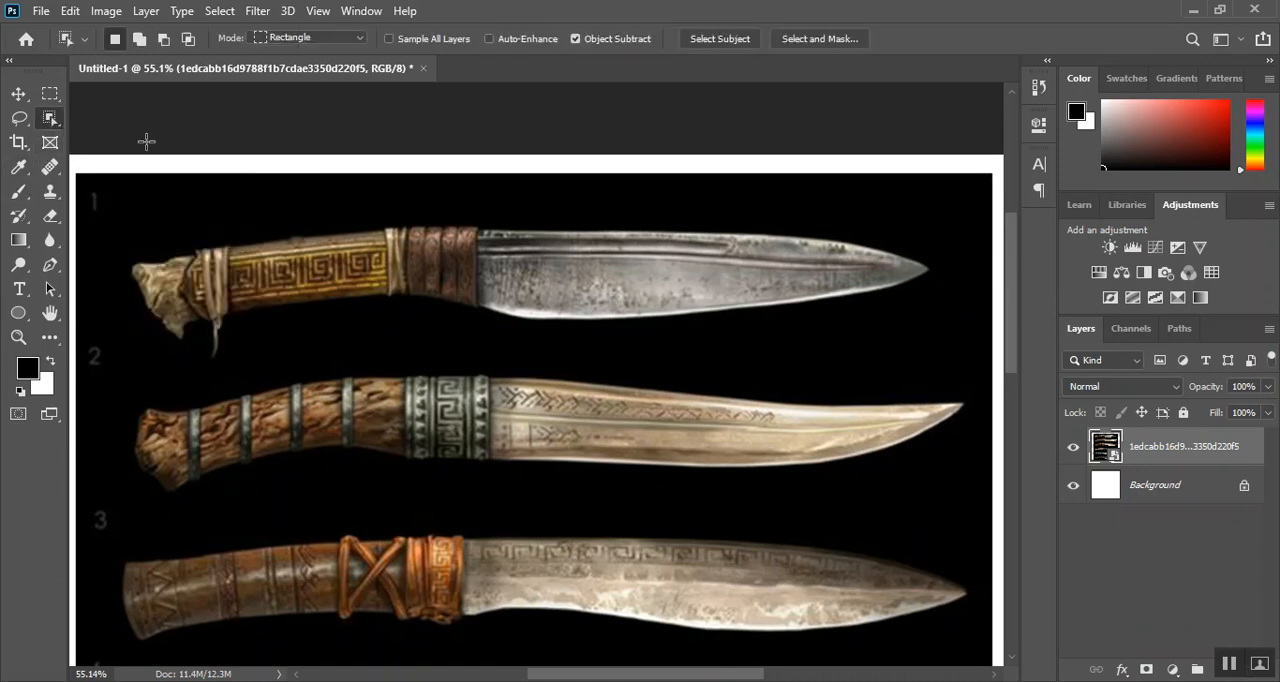
pyautogui.moveTo(123, 198); pyautogui.dragTo(944, 368)
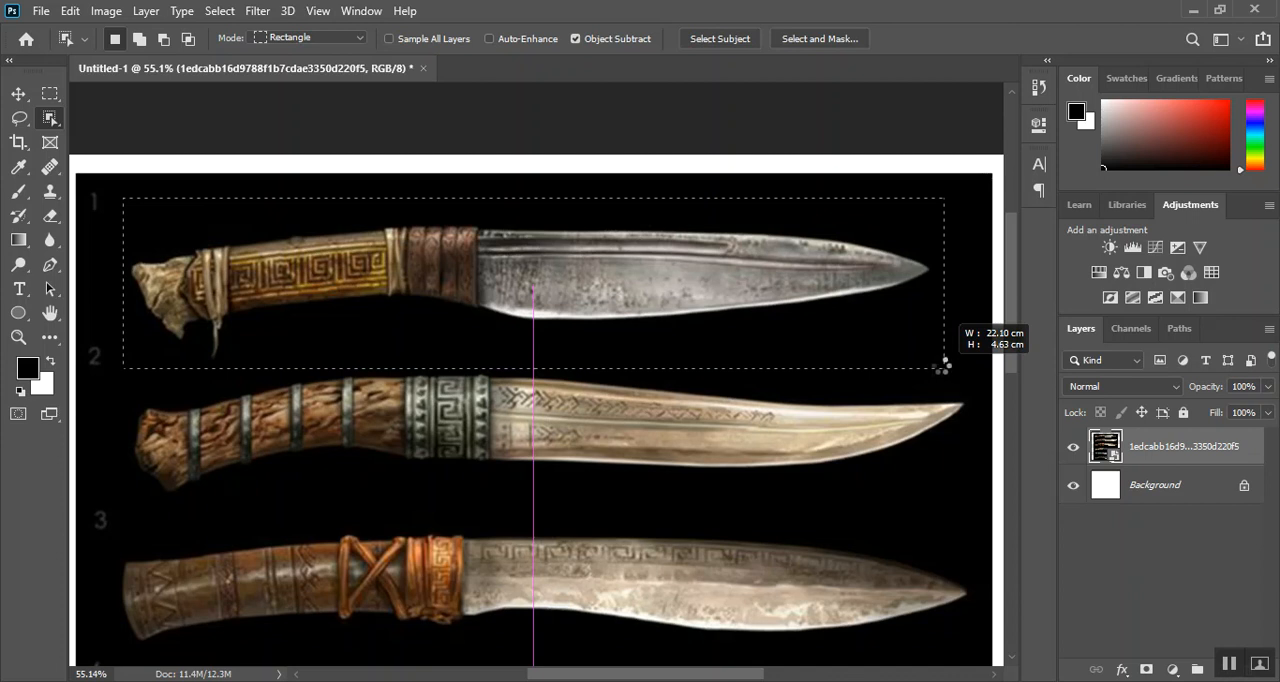
pyautogui.moveTo(944, 366); pyautogui.dragTo(944, 368)
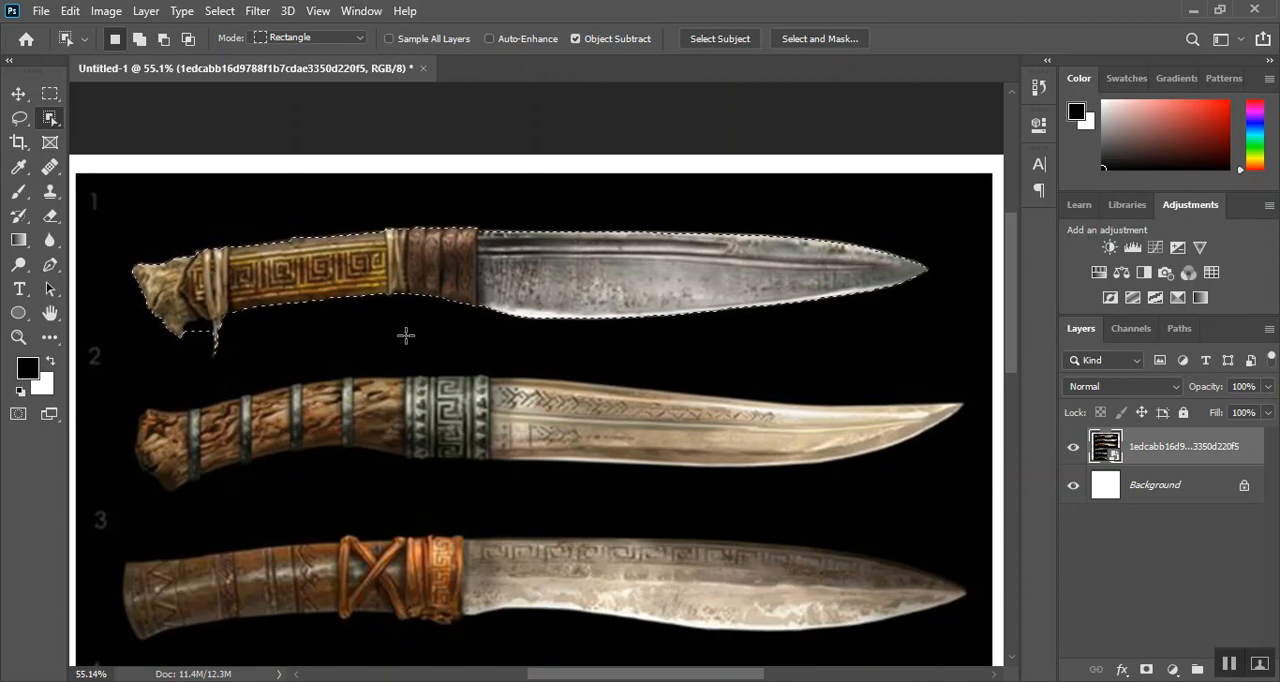
pyautogui.scroll(-2, 405, 335)
pyautogui.scroll(-5, 396, 391)
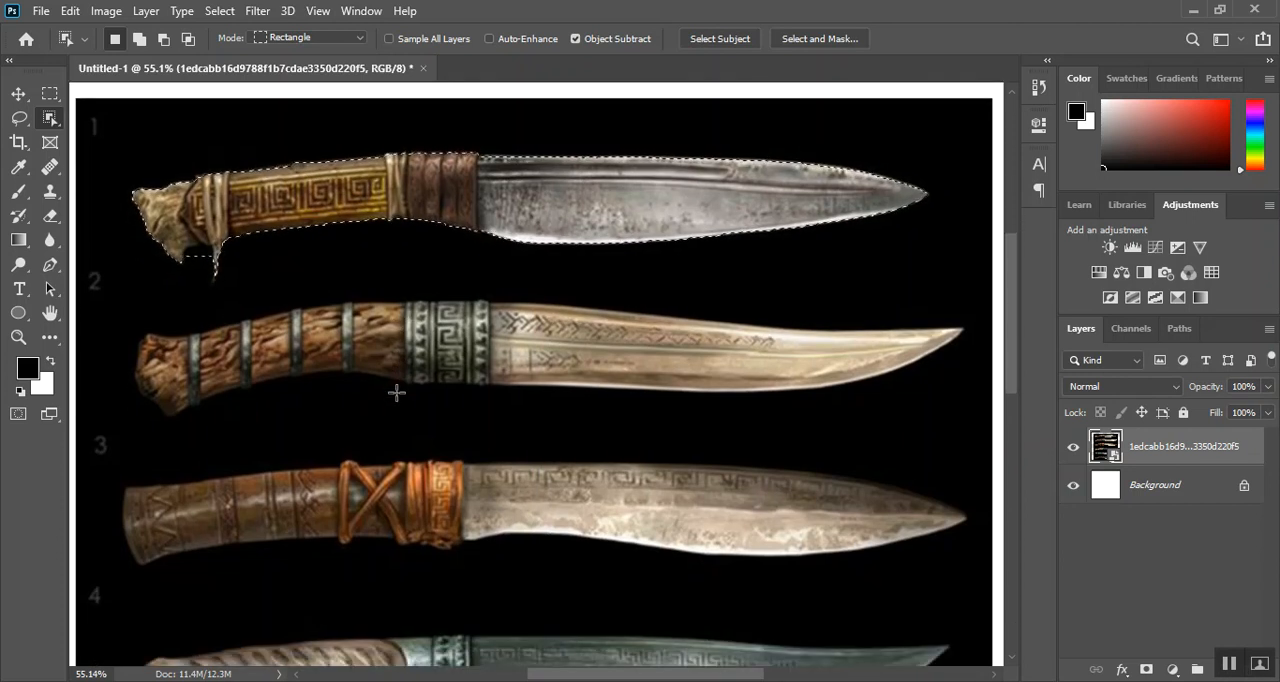
pyautogui.scroll(-10, 396, 391)
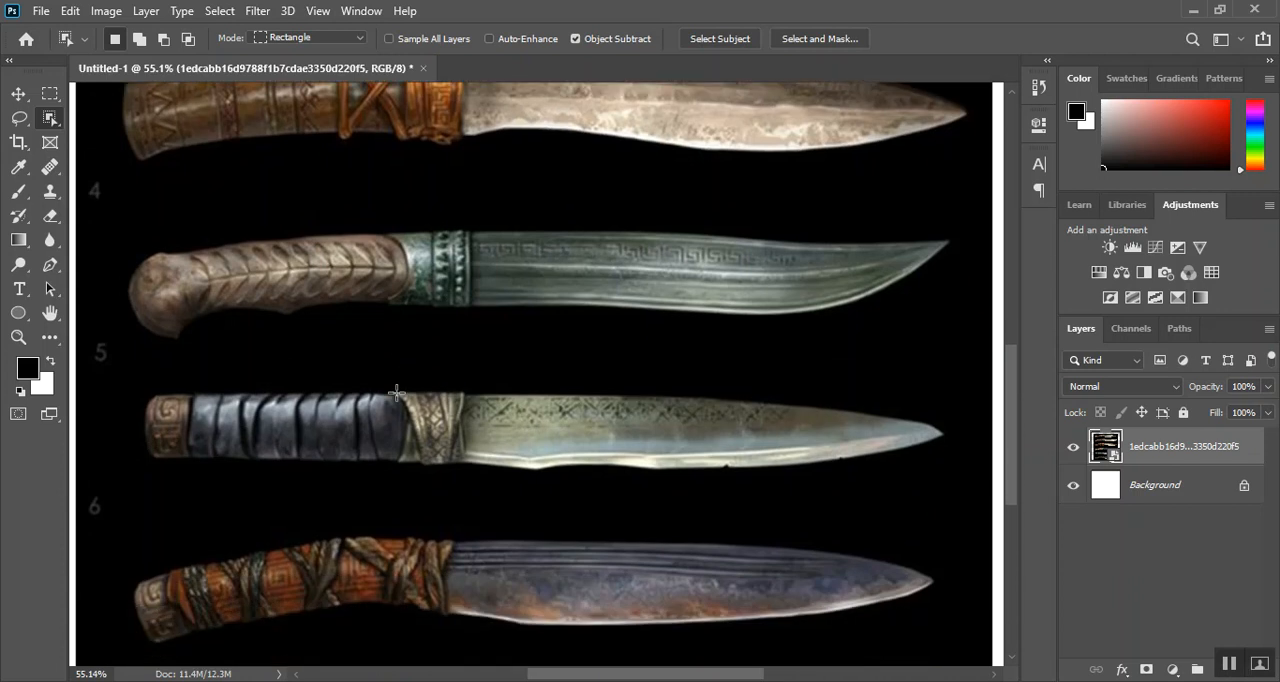
pyautogui.scroll(7, 396, 391)
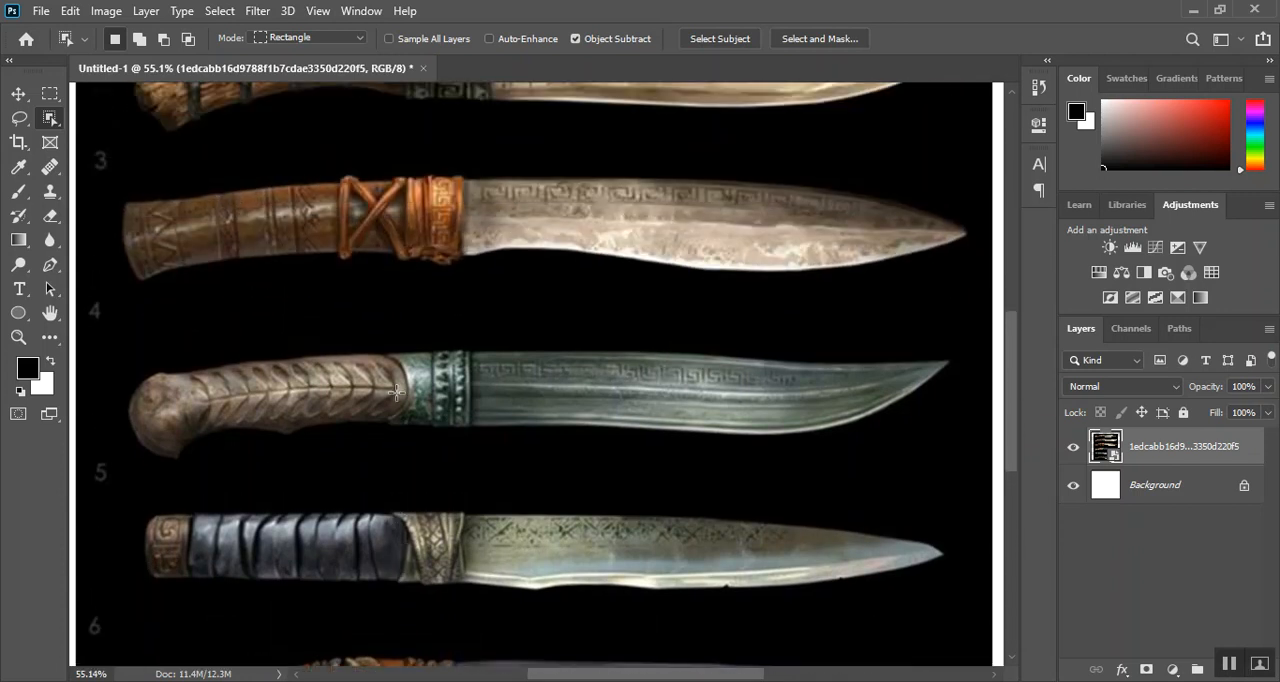
pyautogui.scroll(2, 396, 392)
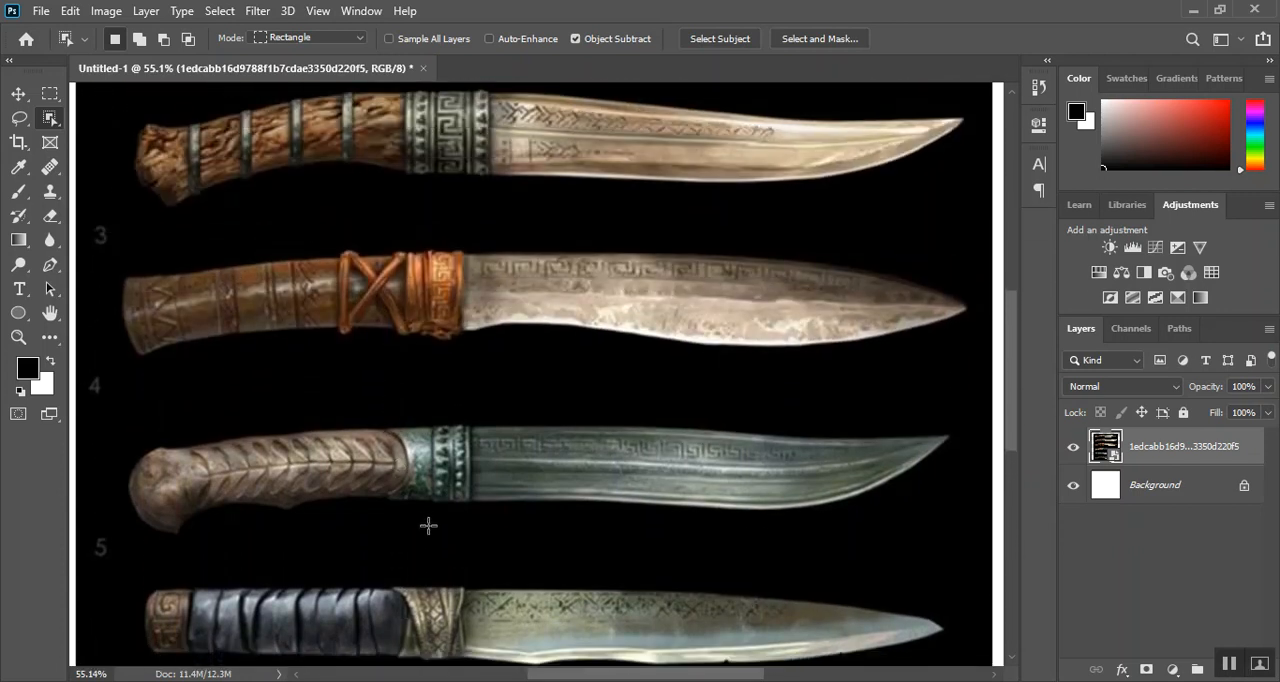
pyautogui.scroll(8, 443, 466)
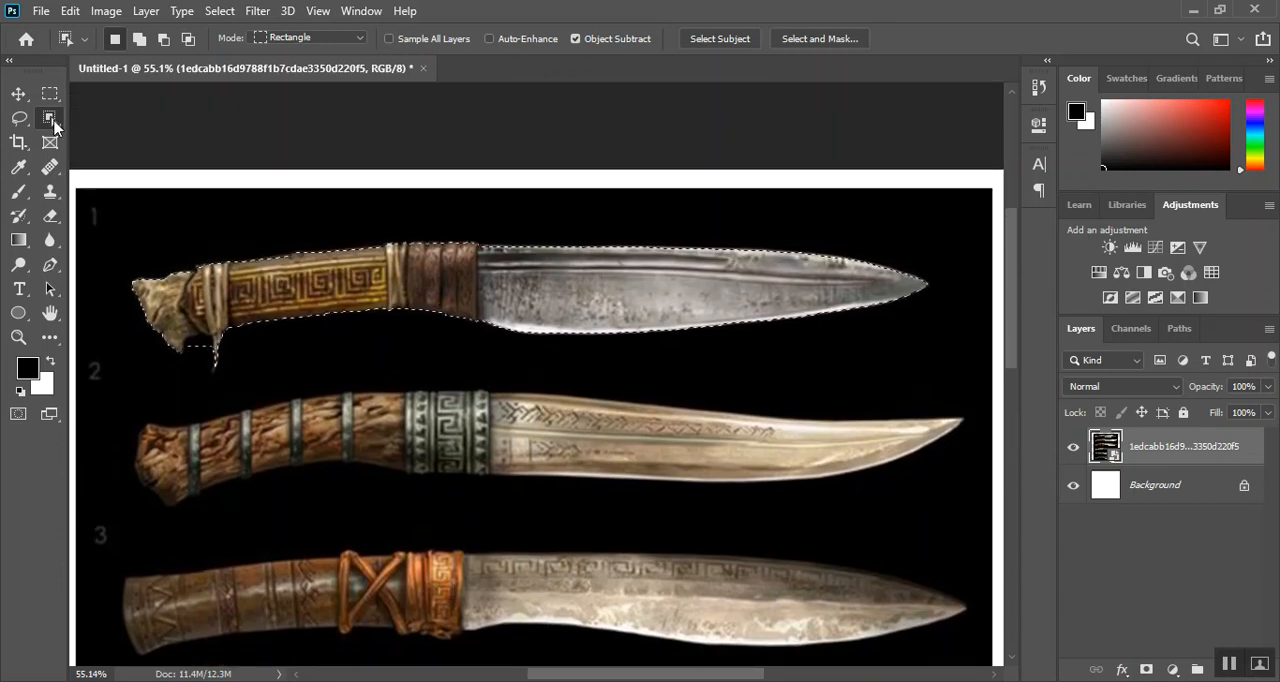
# Subtract the black gap between the first knife's pommel and its hanging cord from the selection using the Quick Selection tool
pyautogui.rightClick(54, 126)
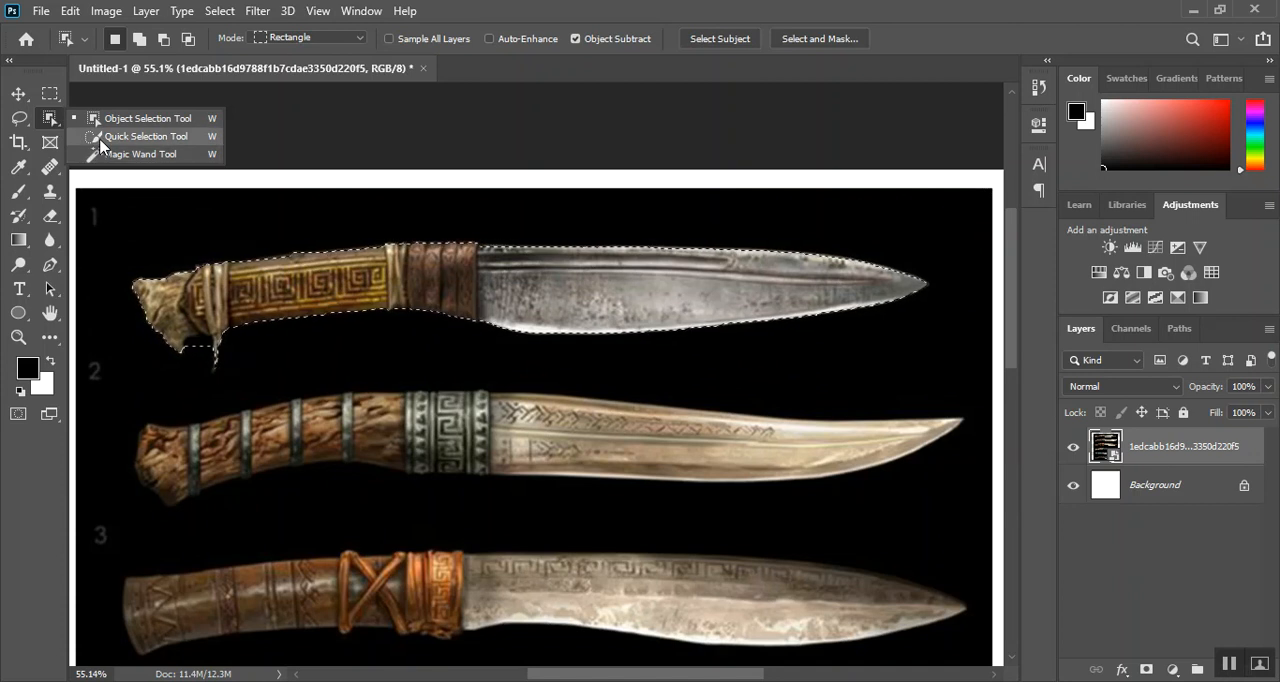
pyautogui.click(100, 140)
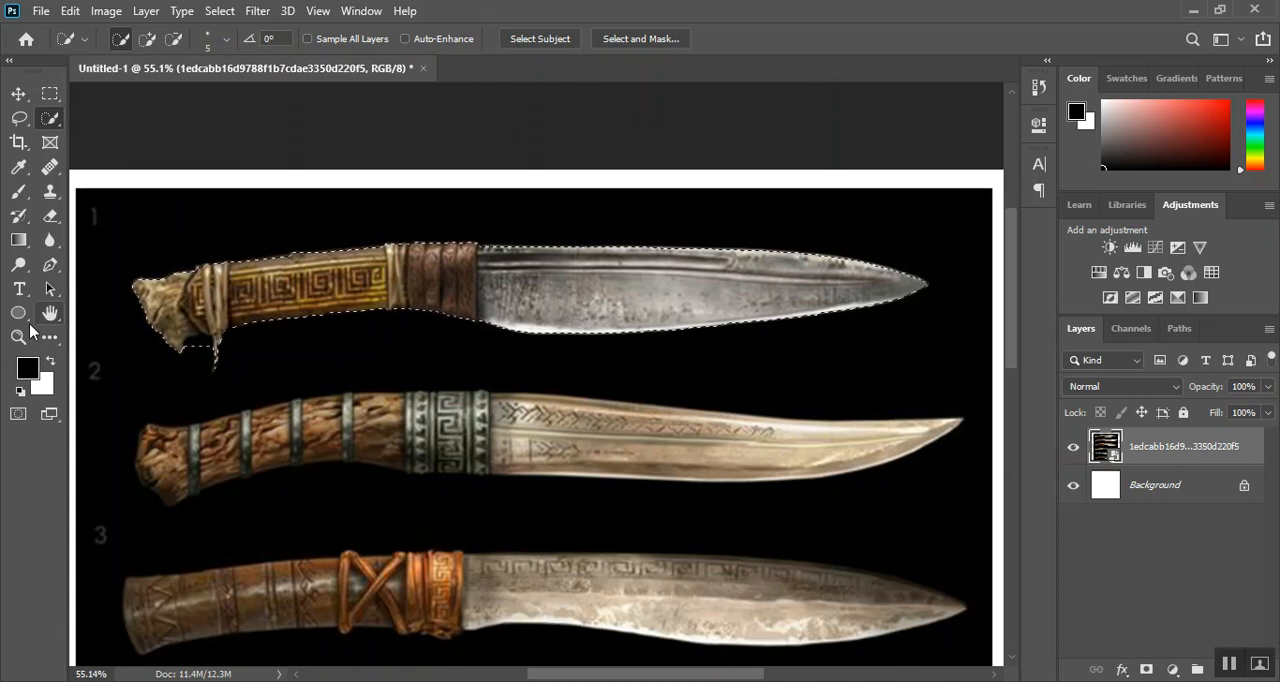
pyautogui.click(20, 337)
pyautogui.moveTo(126, 254); pyautogui.dragTo(289, 366)
pyautogui.moveTo(543, 449); pyautogui.dragTo(521, 366)
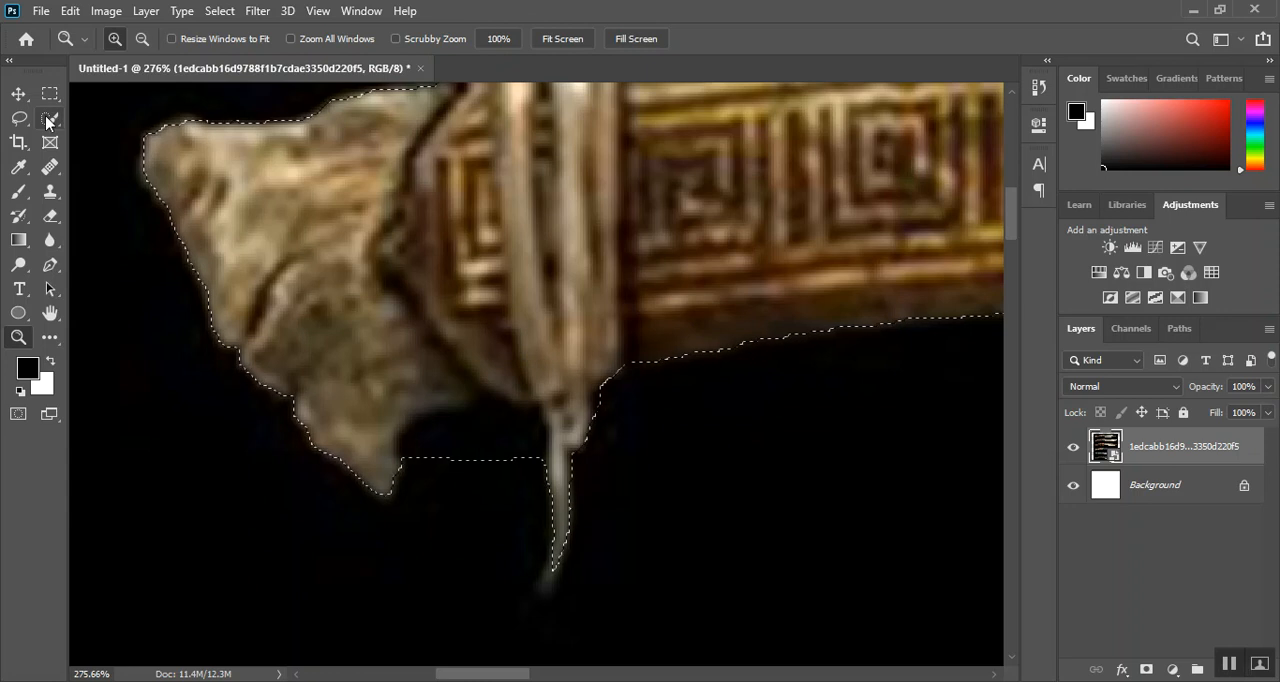
pyautogui.moveTo(50, 118); pyautogui.dragTo(131, 121)
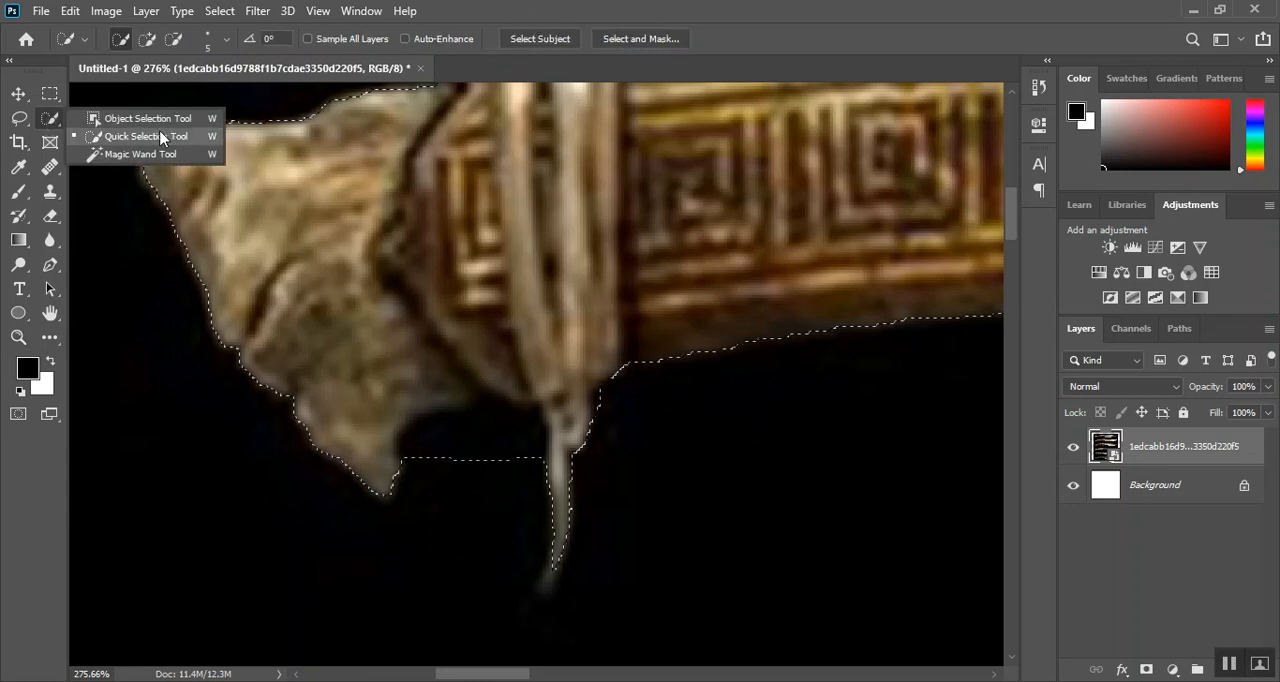
pyautogui.click(163, 136)
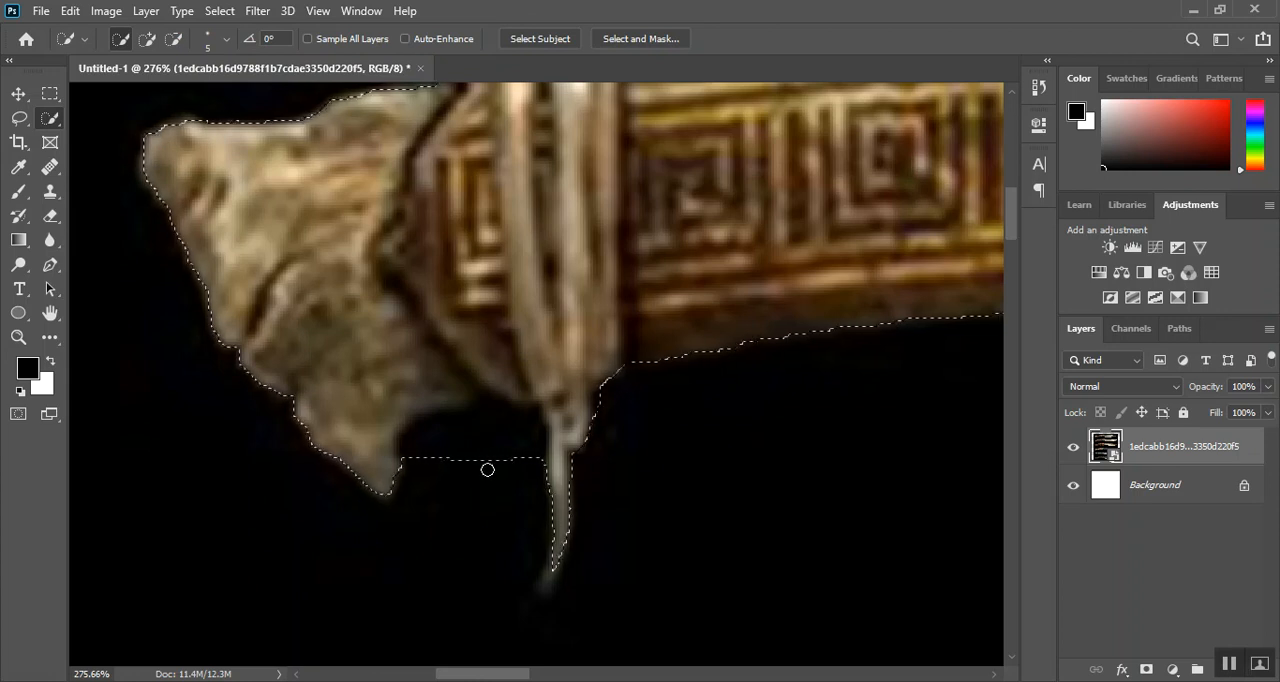
pyautogui.press('alt')
pyautogui.moveTo(483, 457)
pyautogui.keyDown('alt'); pyautogui.mouseDown()
pyautogui.moveTo(480, 443)
pyautogui.moveTo(446, 451)
pyautogui.moveTo(523, 443)
pyautogui.moveTo(535, 501)
pyautogui.mouseUp(); pyautogui.keyUp('alt')
pyautogui.scroll(5, 535, 501)
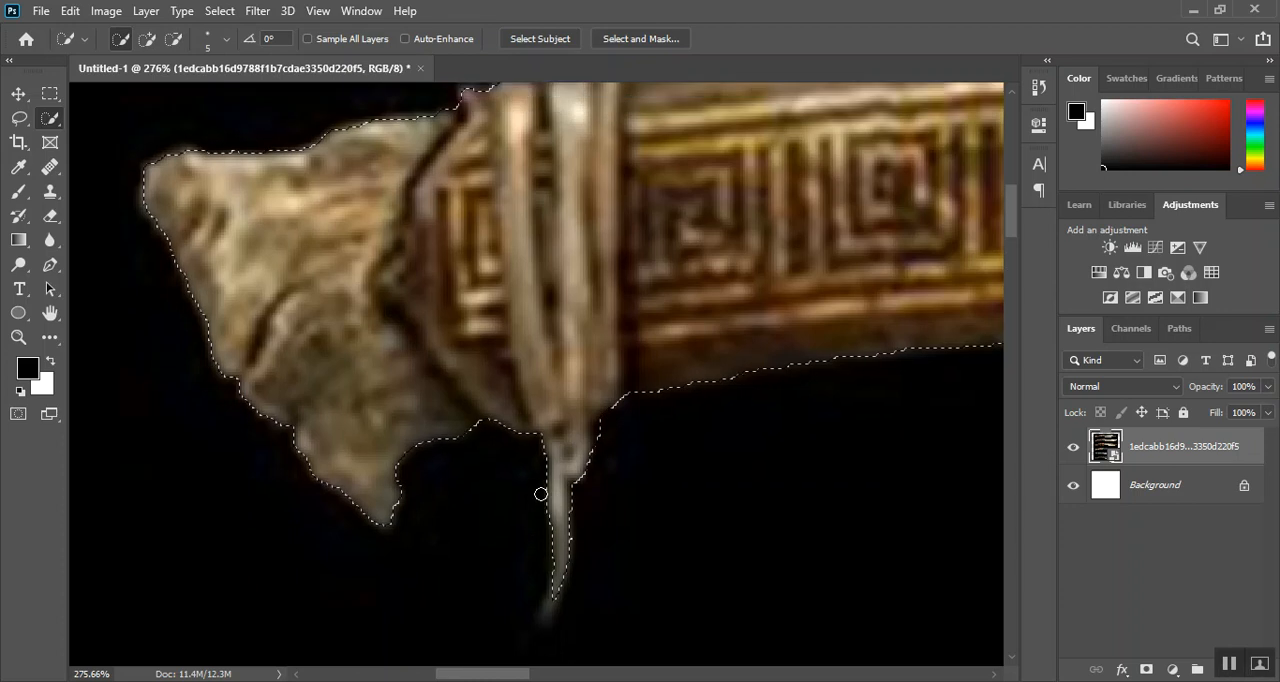
pyautogui.scroll(2, 540, 497)
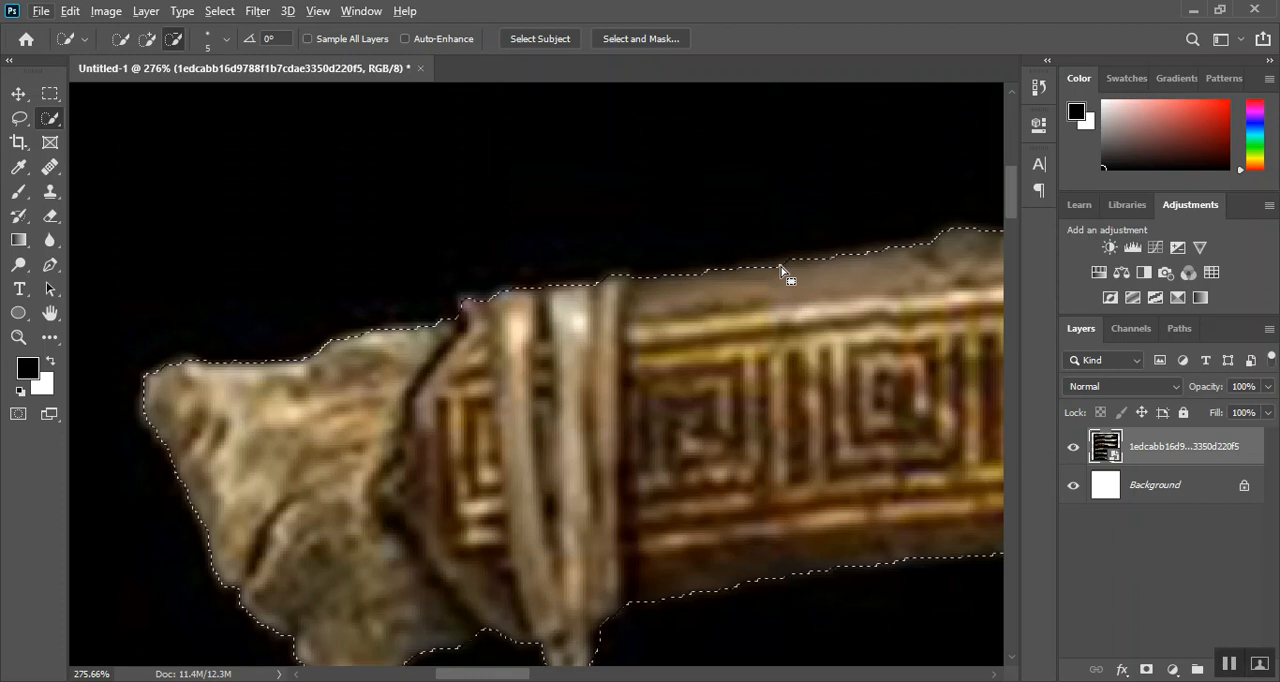
pyautogui.moveTo(787, 267); pyautogui.dragTo(781, 270)
pyautogui.hotkey('ctrl', 'z')
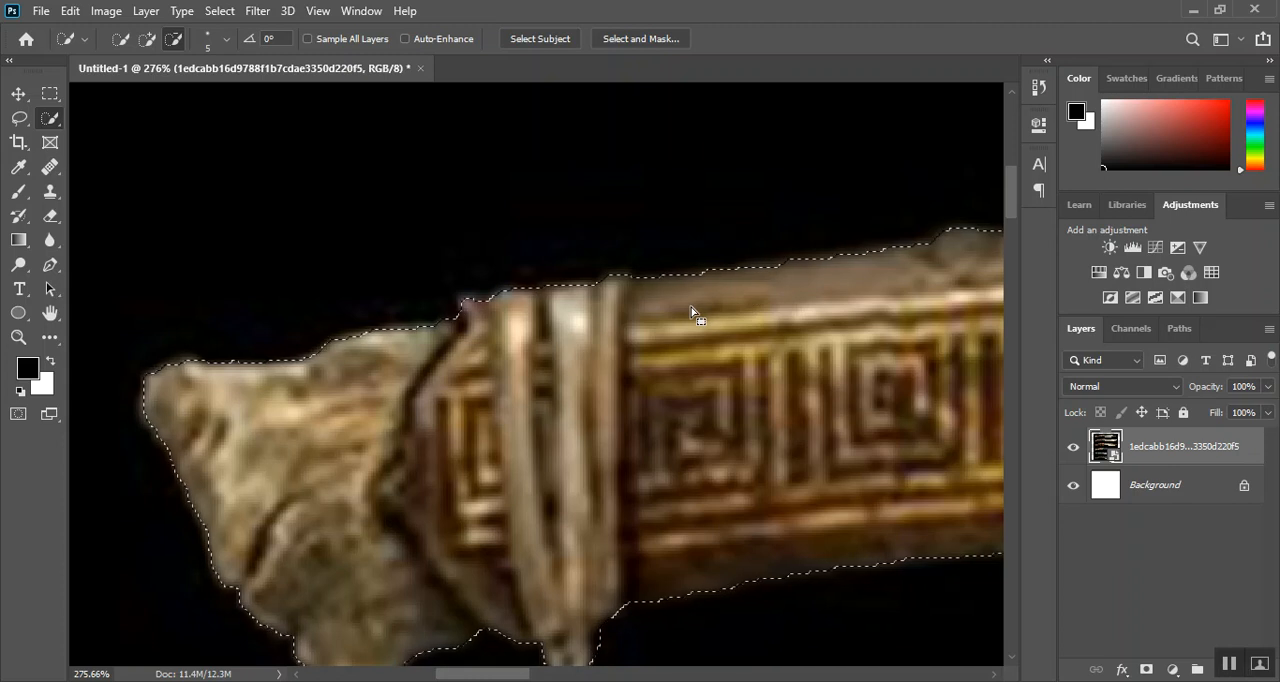
# Copy the selected first knife to a new layer and hide the full reference image layer
pyautogui.hotkey('ctrl', '0')
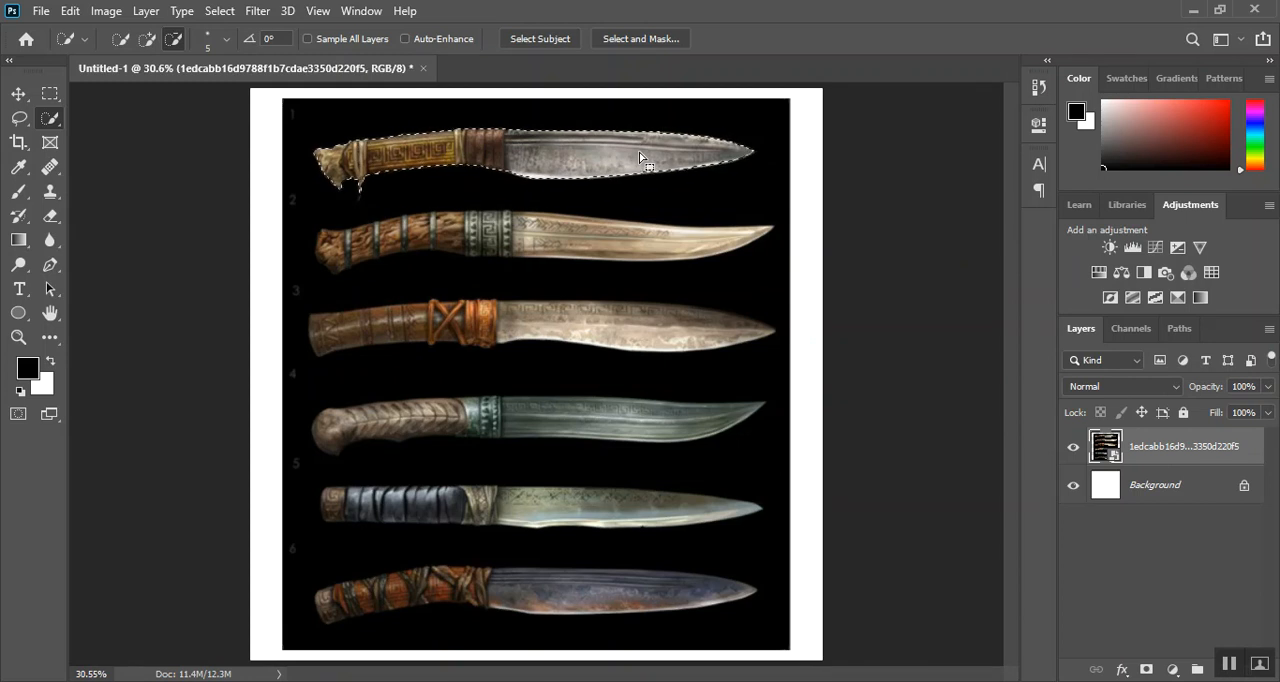
pyautogui.hotkey('ctrl', 'j')
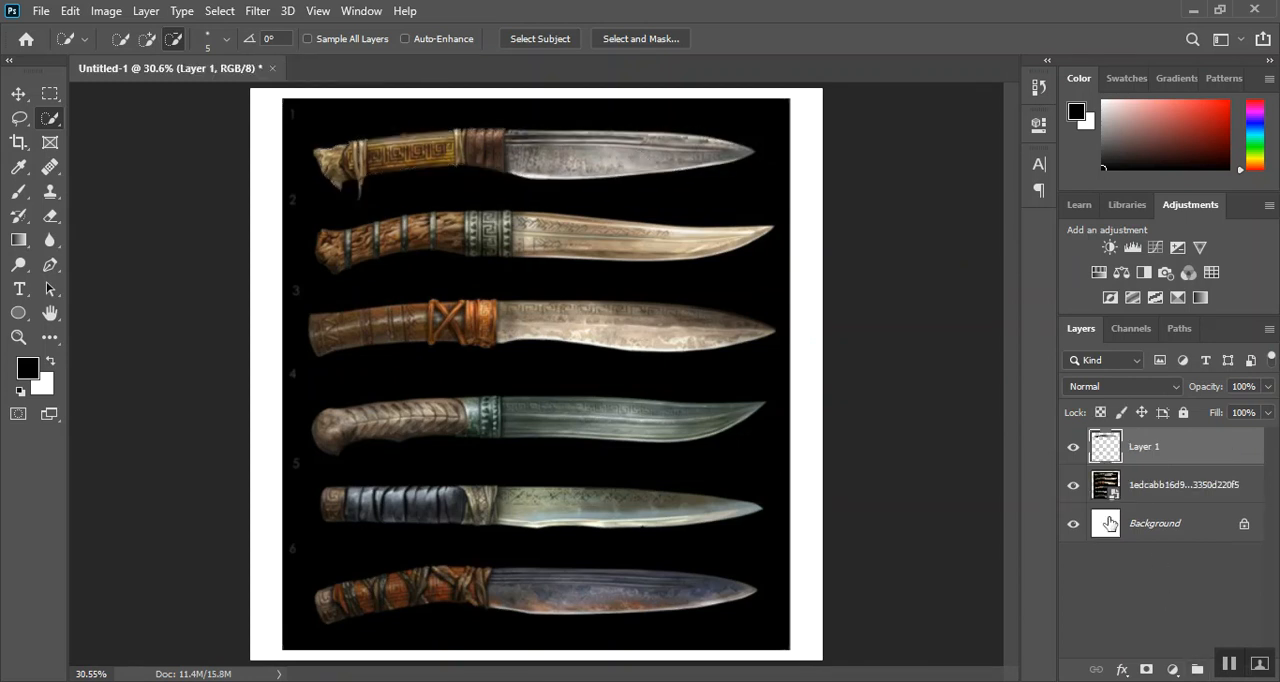
pyautogui.click(1074, 489)
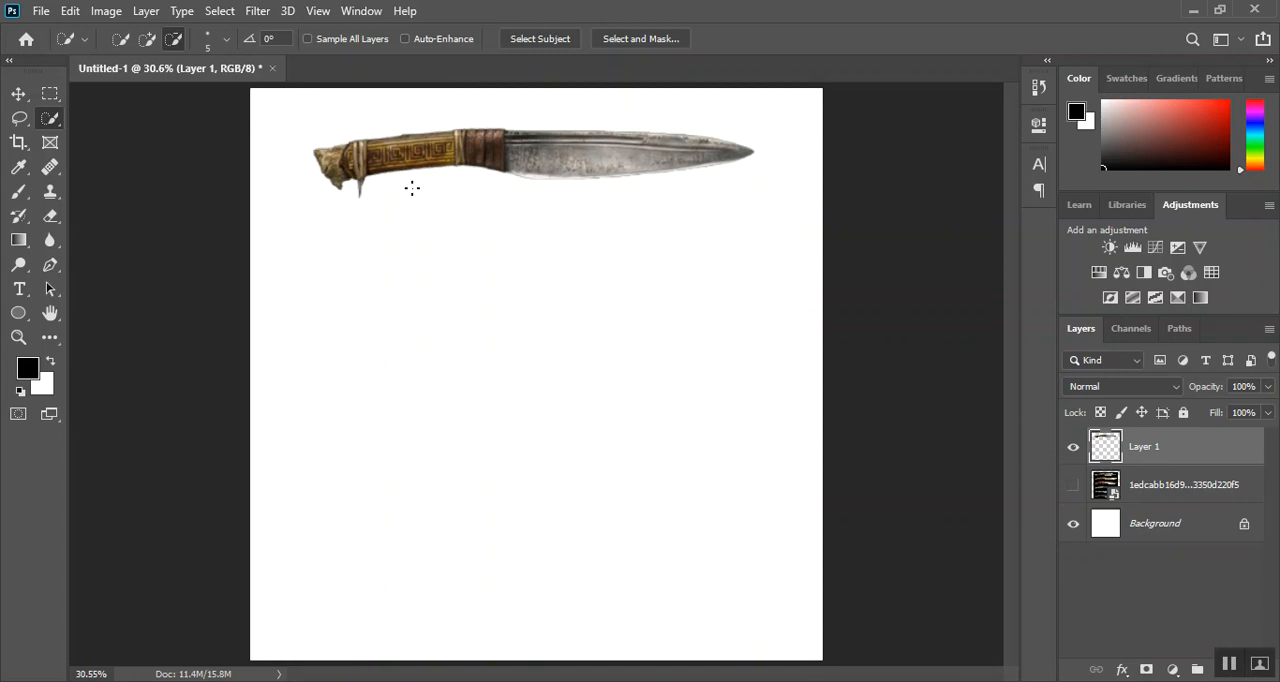
# Unlock the white background layer and fill it with the black foreground color
pyautogui.click(1246, 524)
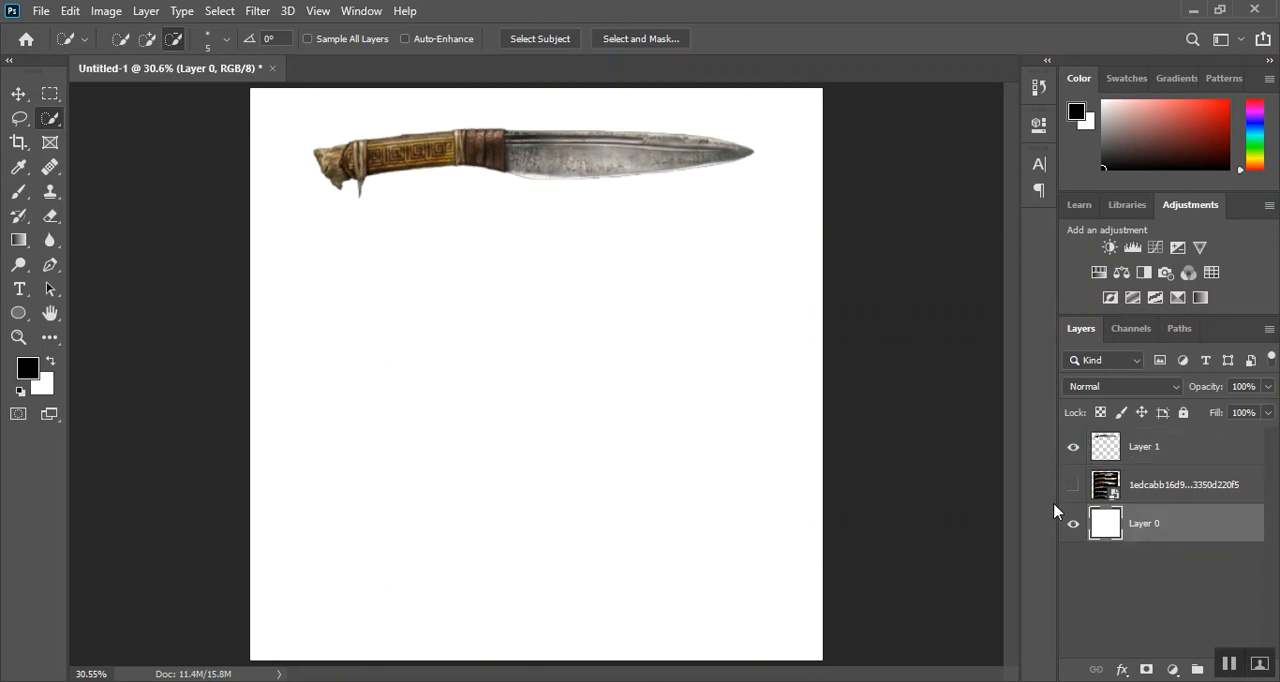
pyautogui.hotkey('alt', 'BackSpace')
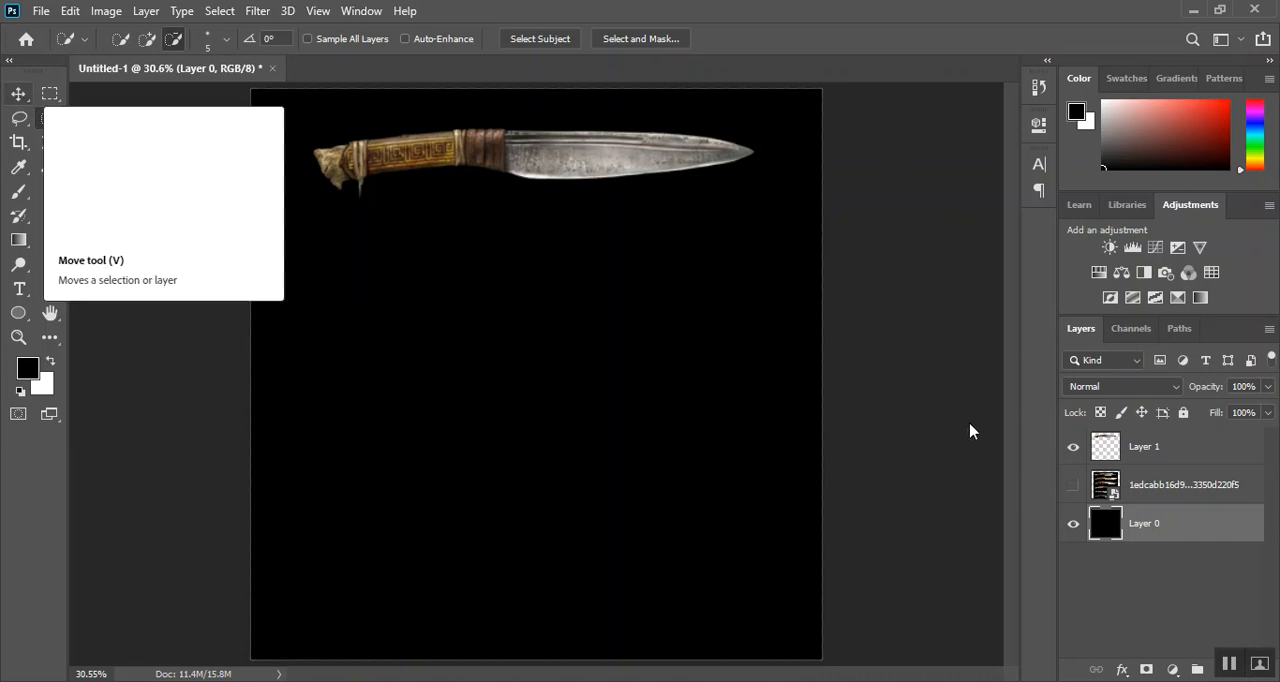
# Compare the cut-out knife with the original image by alternating the visibility of their two layers
pyautogui.click(1073, 449)
pyautogui.click(1073, 486)
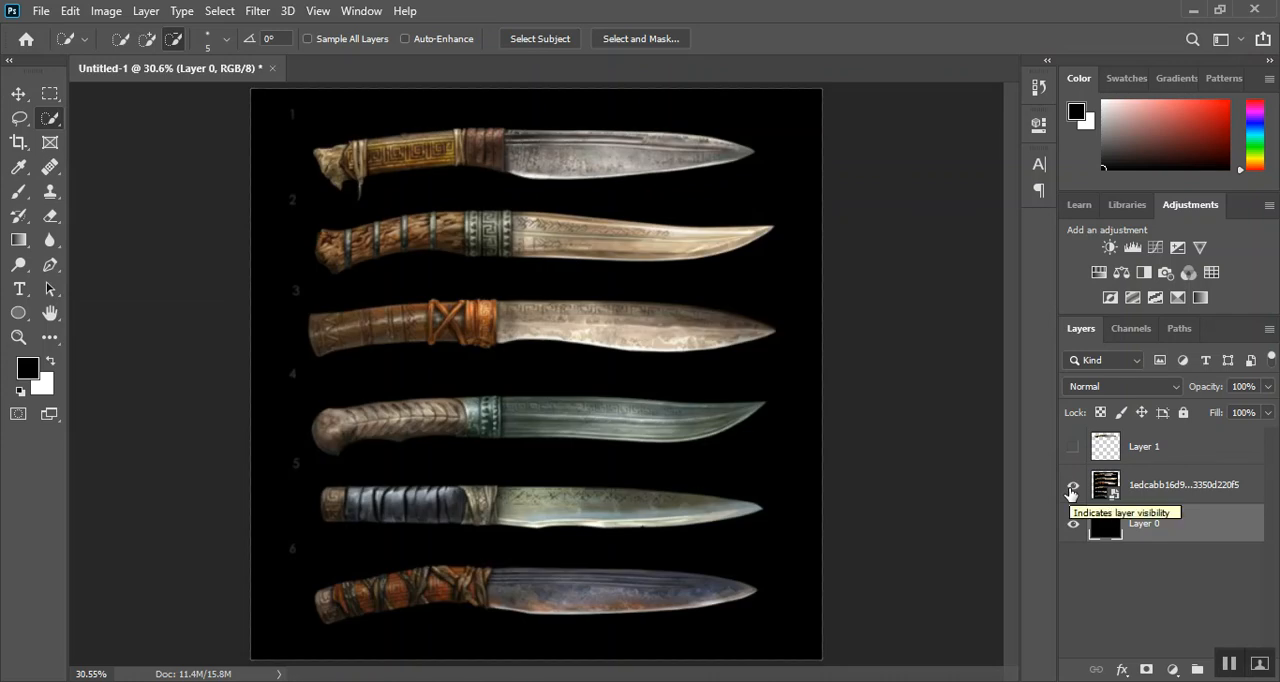
pyautogui.click(1072, 487)
pyautogui.click(1073, 448)
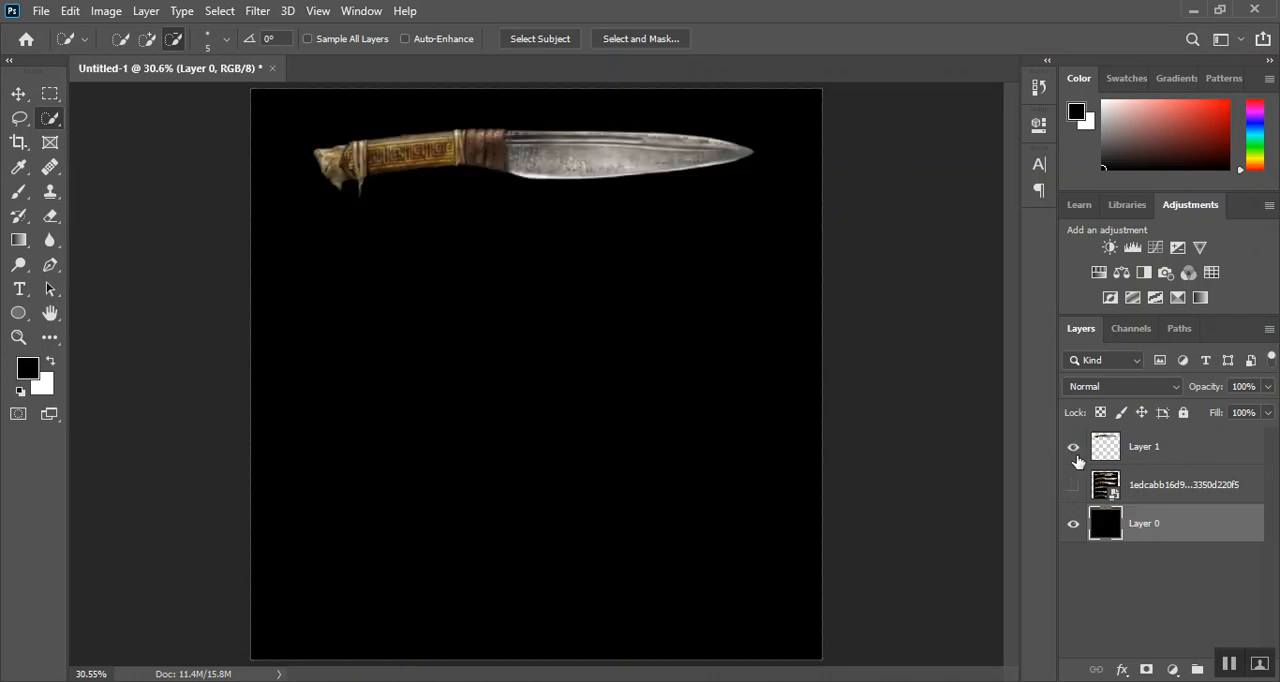
# Show the reference image layer, move it down so its first knife sits below the cut-out copy, and hide it again
pyautogui.click(1108, 488)
pyautogui.click(1074, 486)
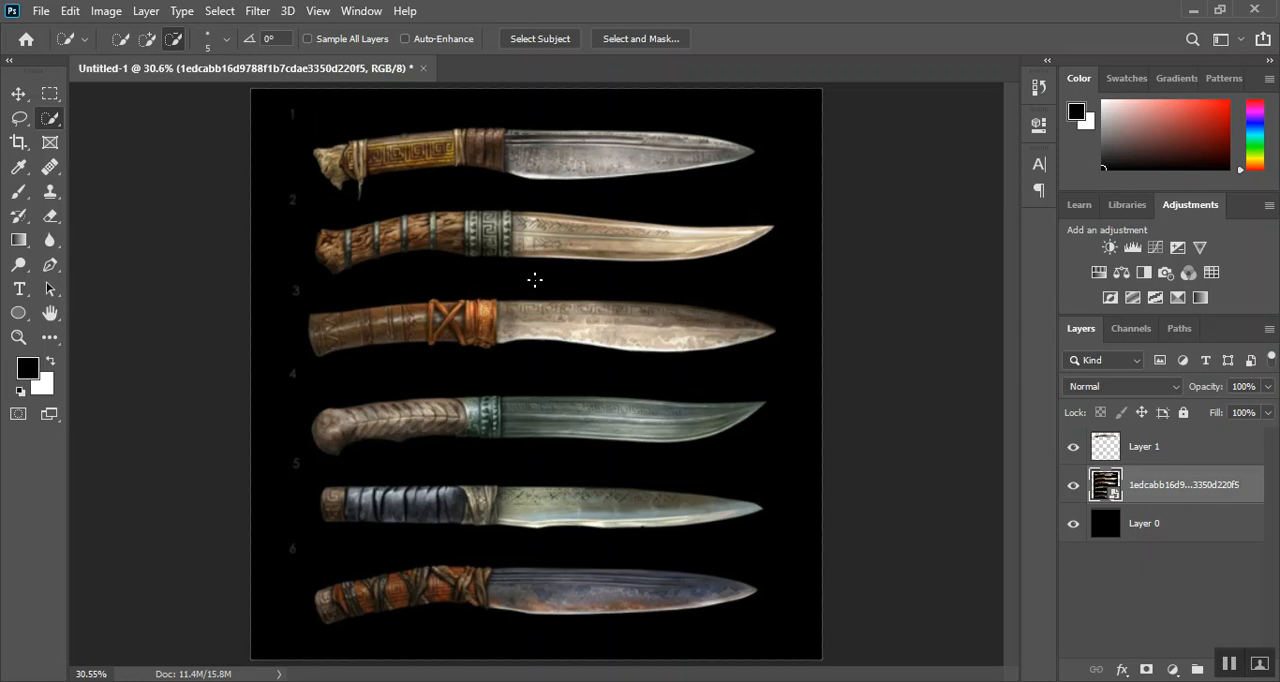
pyautogui.press('v')
pyautogui.moveTo(488, 272); pyautogui.dragTo(487, 359)
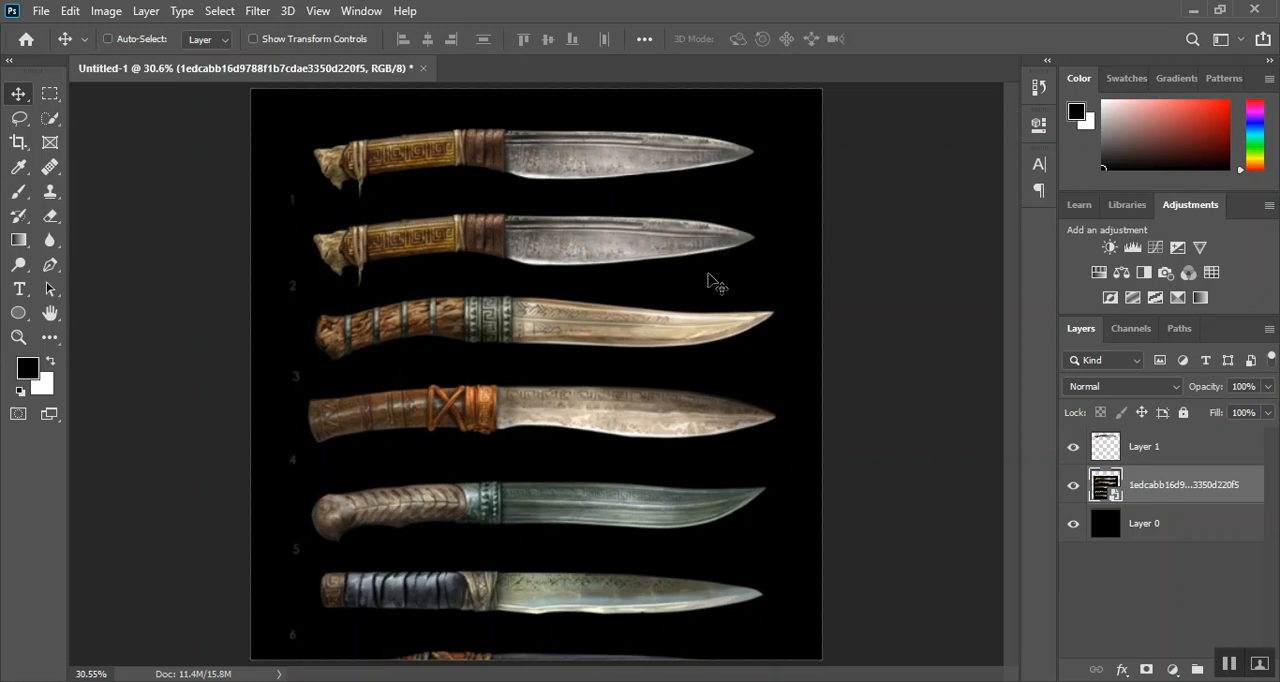
pyautogui.click(1071, 488)
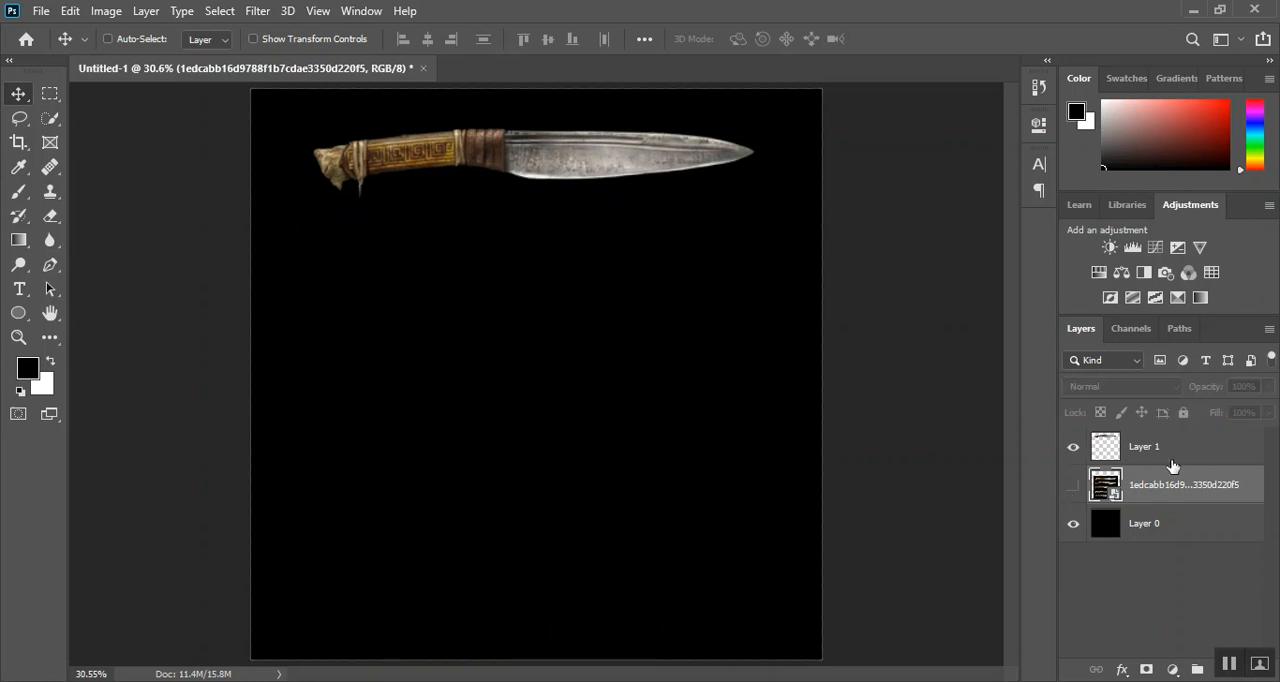
# Move the cut-out knife on Layer 1 to the middle of the canvas and scale it up to about 117%
pyautogui.click(1172, 466)
pyautogui.moveTo(480, 162); pyautogui.dragTo(476, 378)
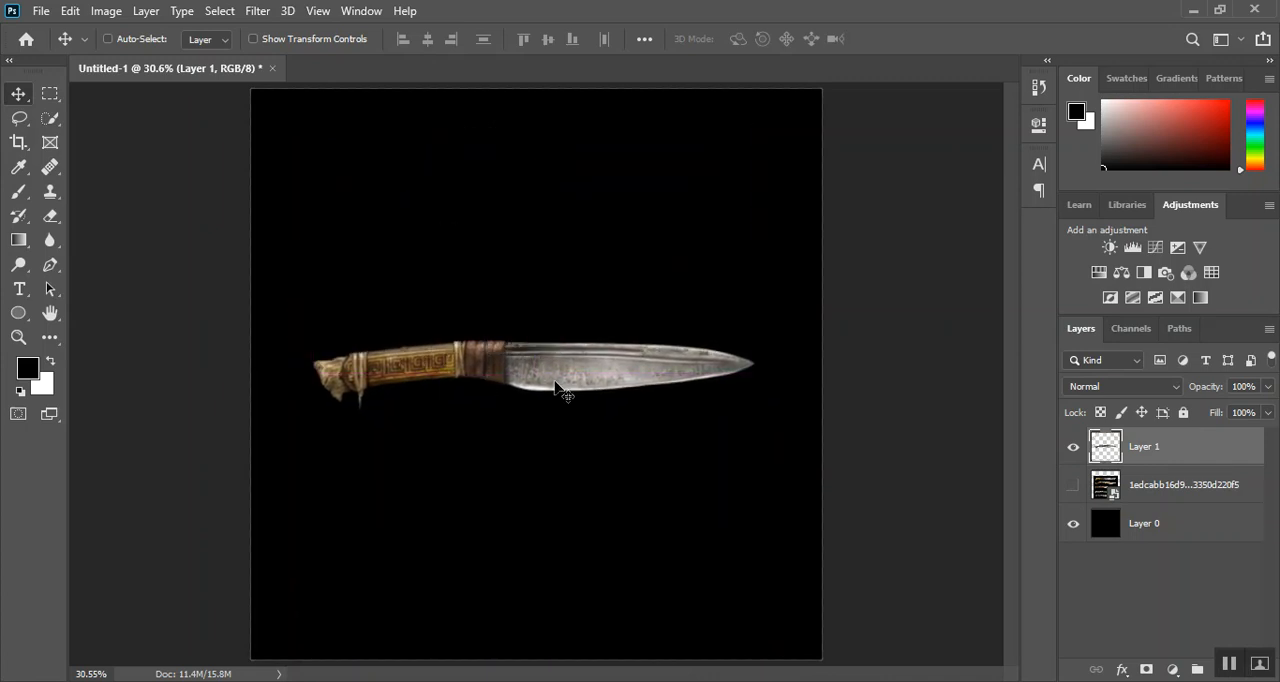
pyautogui.hotkey('ctrl', 't')
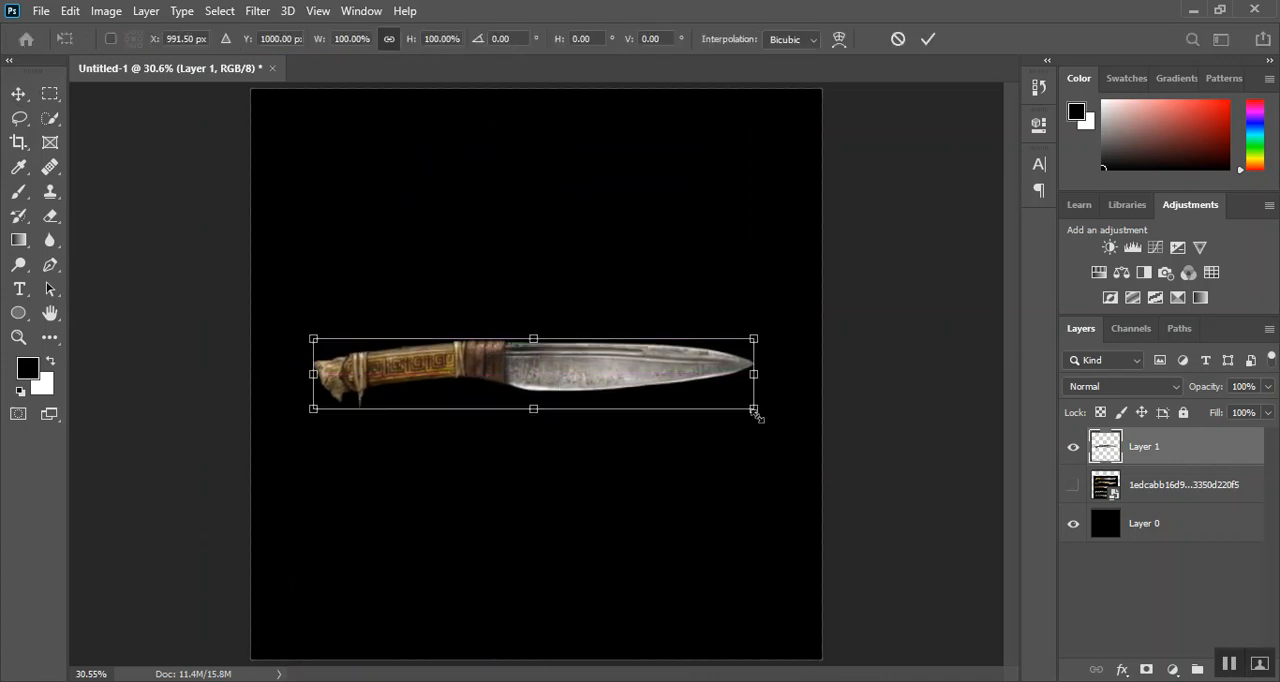
pyautogui.moveTo(757, 414); pyautogui.dragTo(786, 436)
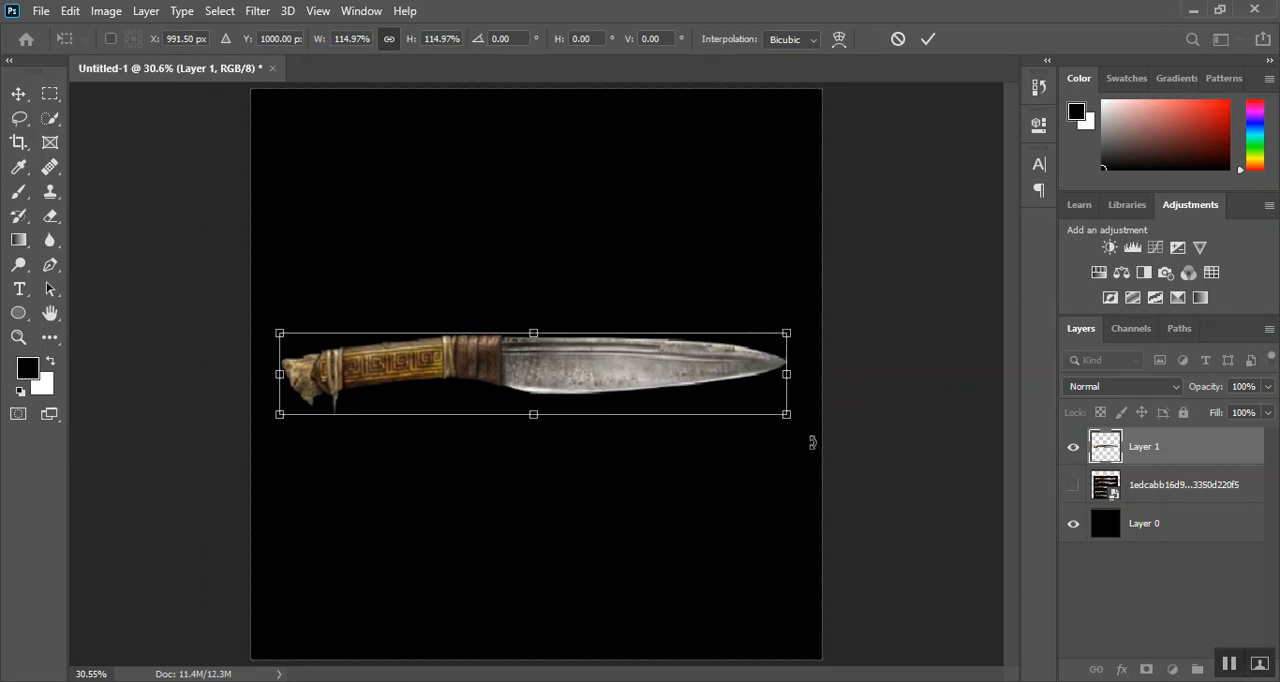
pyautogui.moveTo(788, 412); pyautogui.dragTo(791, 418)
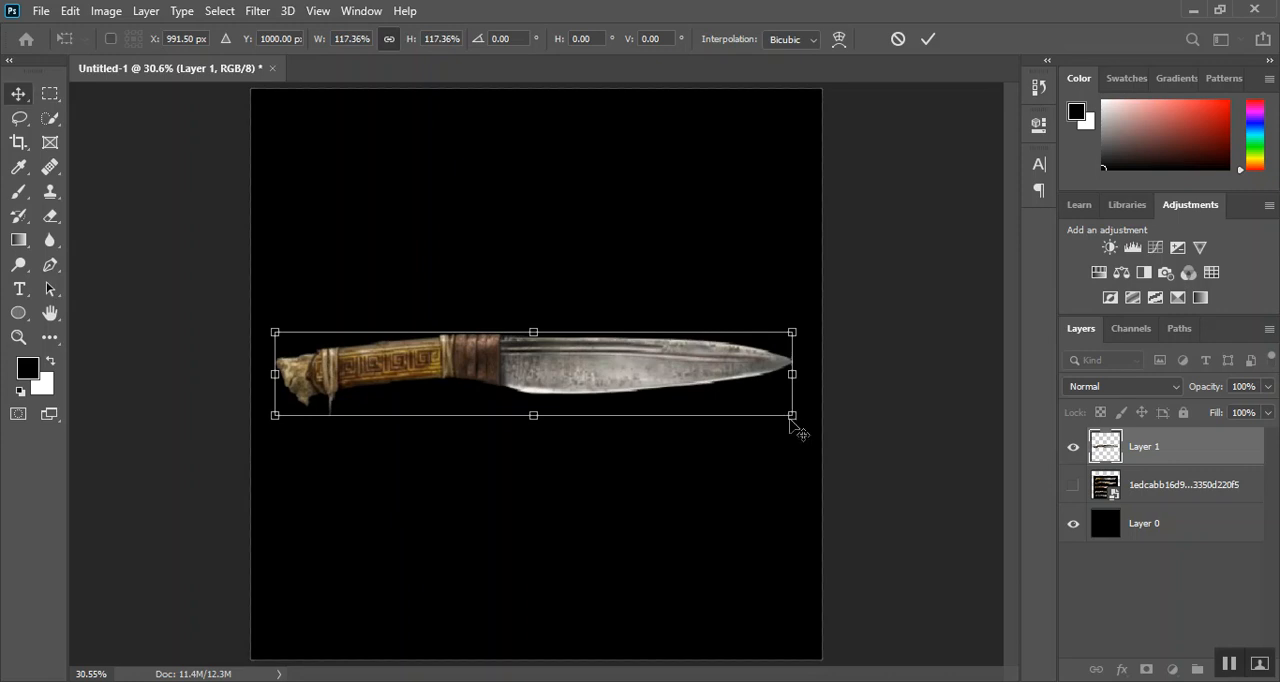
pyautogui.press('Return')
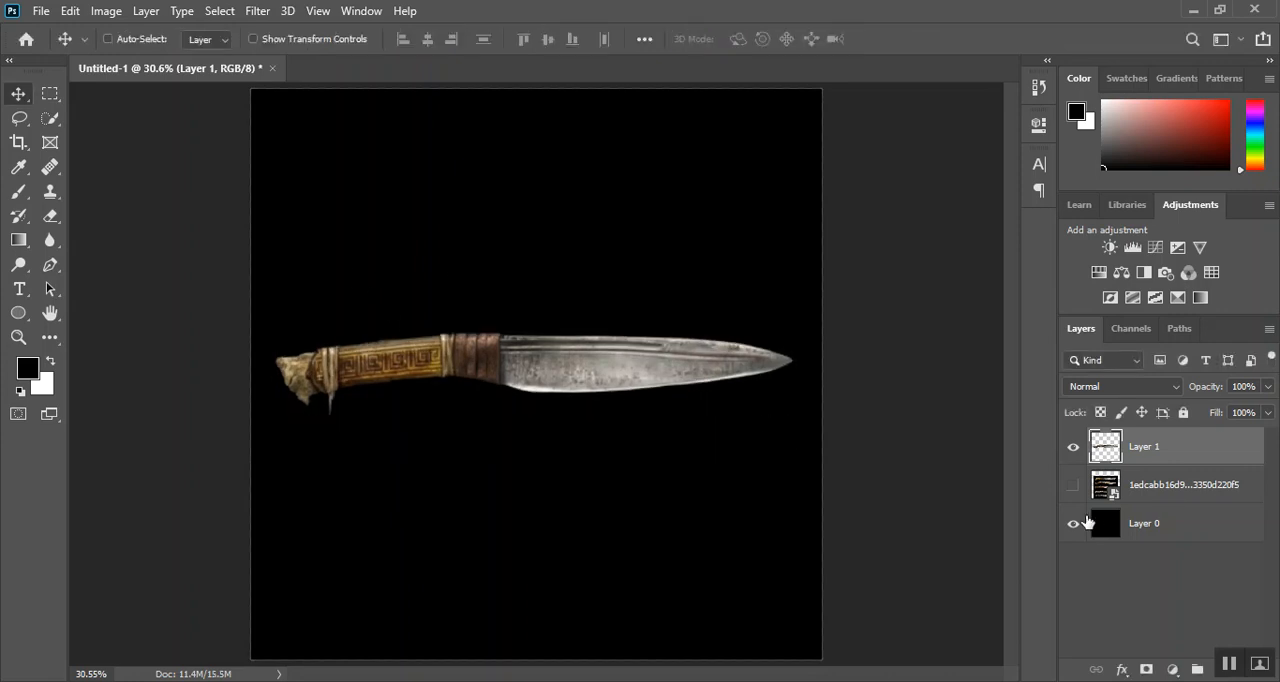
# Hide the black background layer and begin saving a copy of the document on the computer
pyautogui.click(1093, 522)
pyautogui.click(1073, 523)
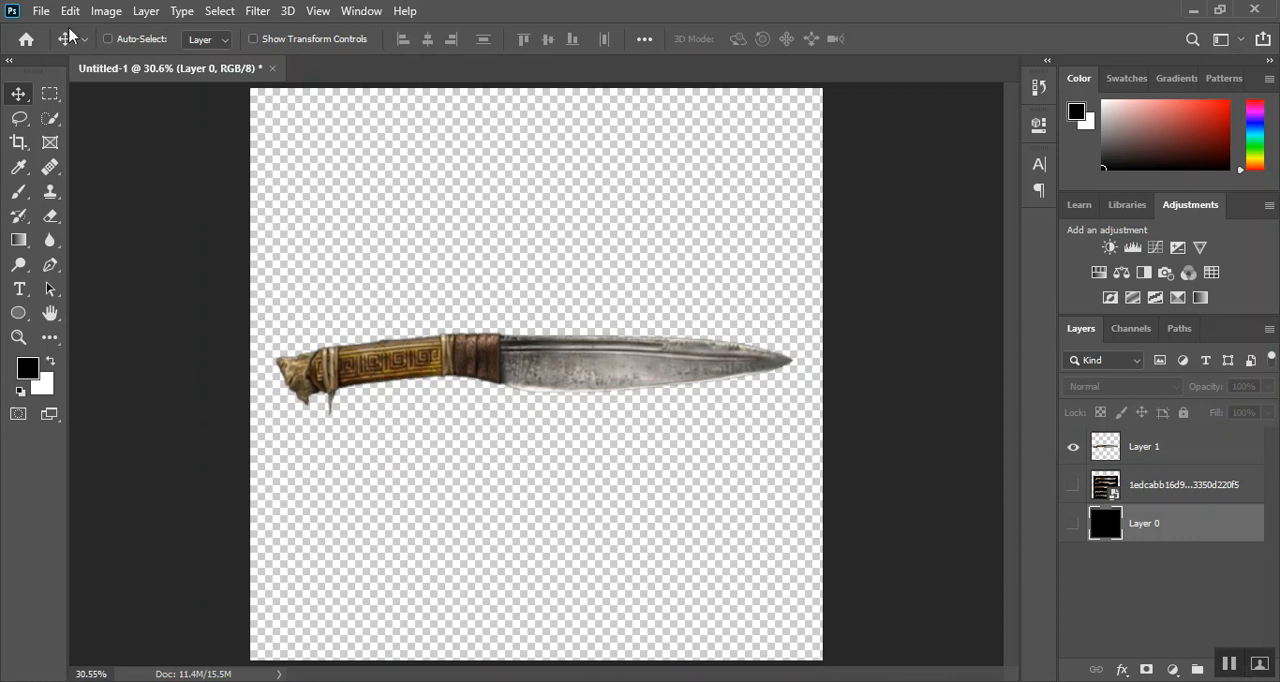
pyautogui.click(41, 11)
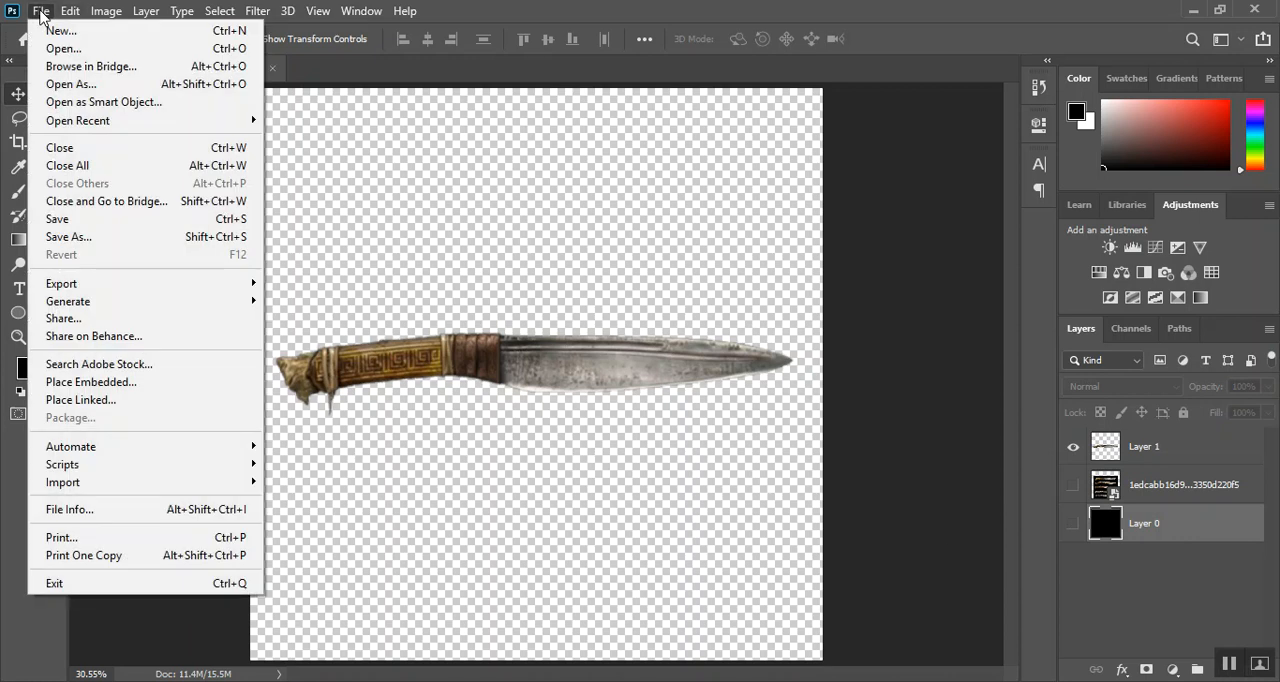
pyautogui.moveTo(70, 11)
pyautogui.click(99, 236)
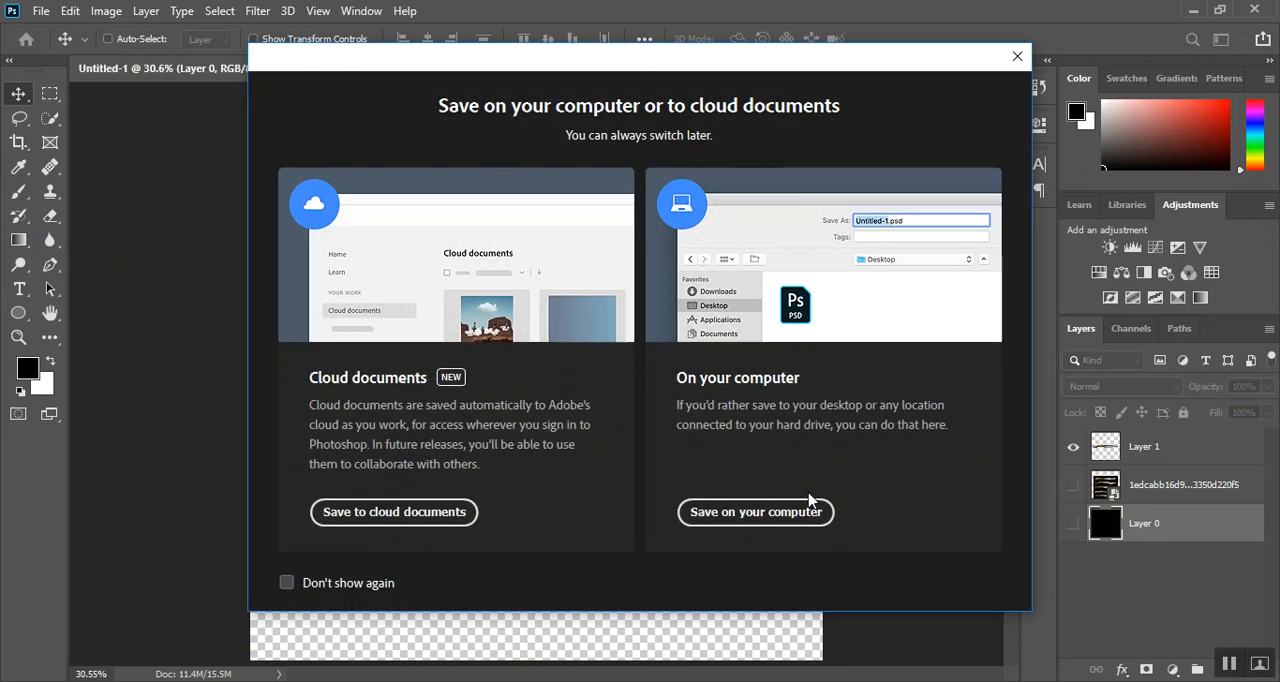
pyautogui.click(745, 512)
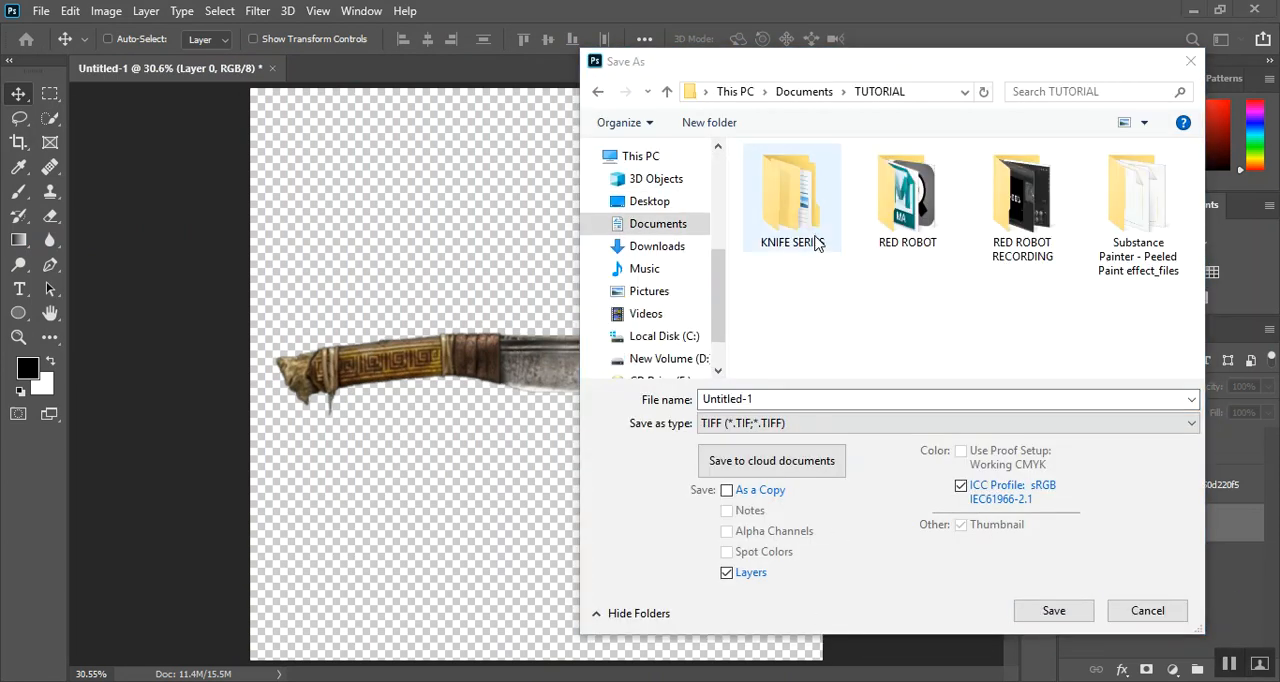
# Save the image as a PNG named "knife 01" in KNIFE SERIES > KNIFE 01 > REF, using the large file size option
pyautogui.doubleClick(793, 220)
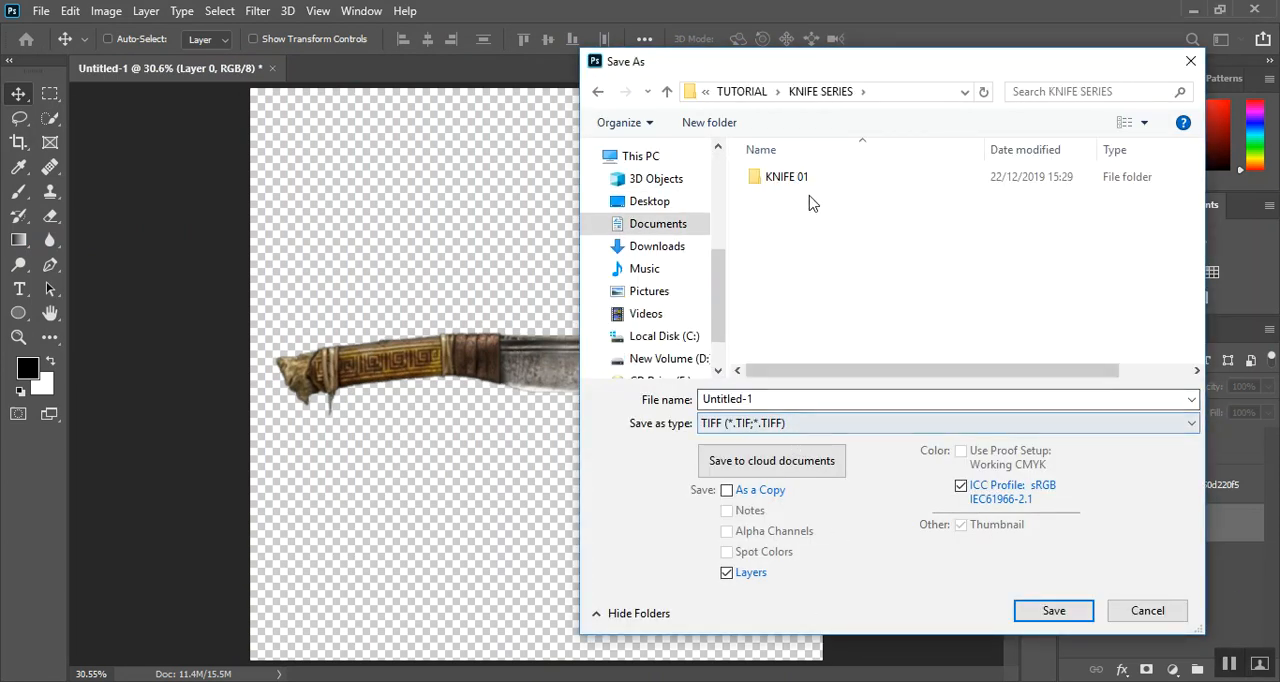
pyautogui.doubleClick(818, 186)
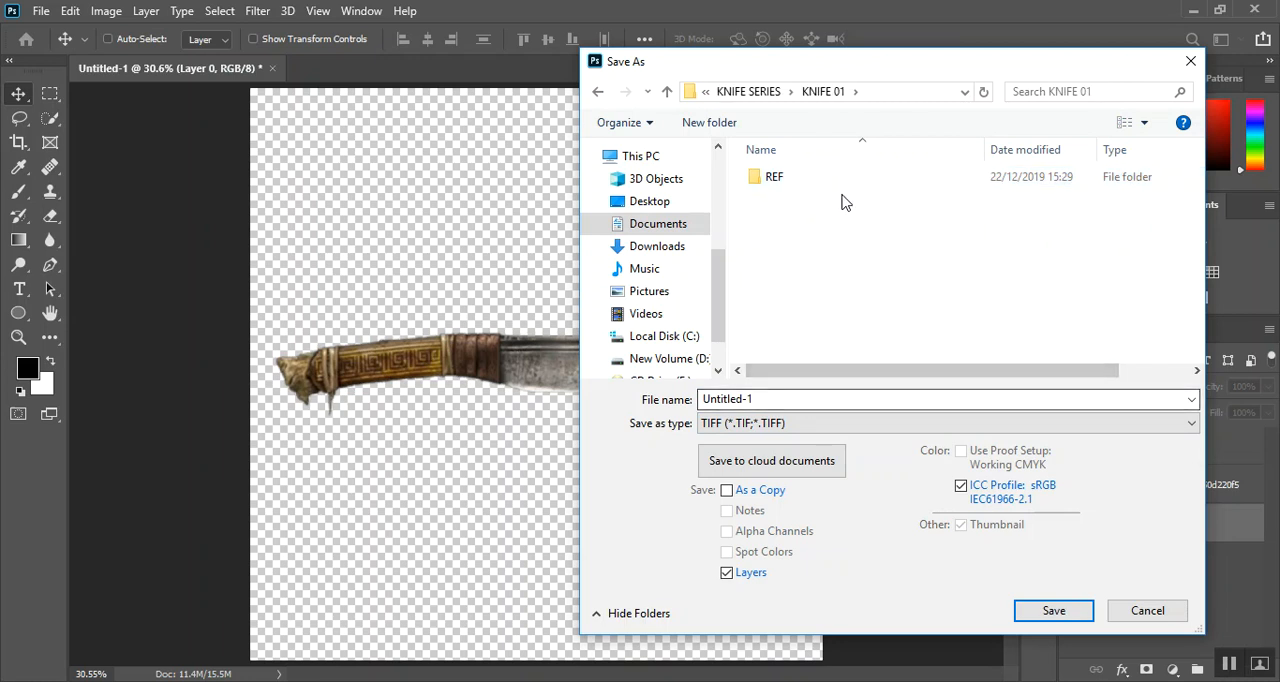
pyautogui.doubleClick(846, 185)
pyautogui.click(757, 423)
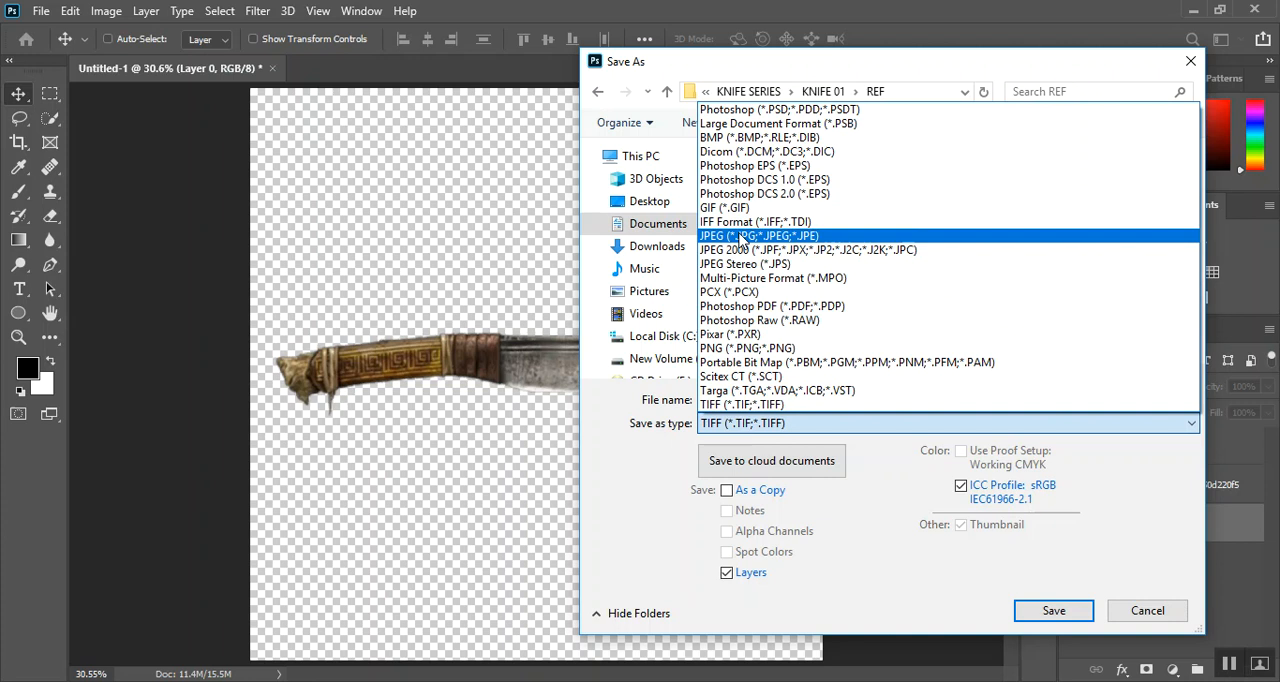
pyautogui.click(758, 348)
pyautogui.doubleClick(787, 398)
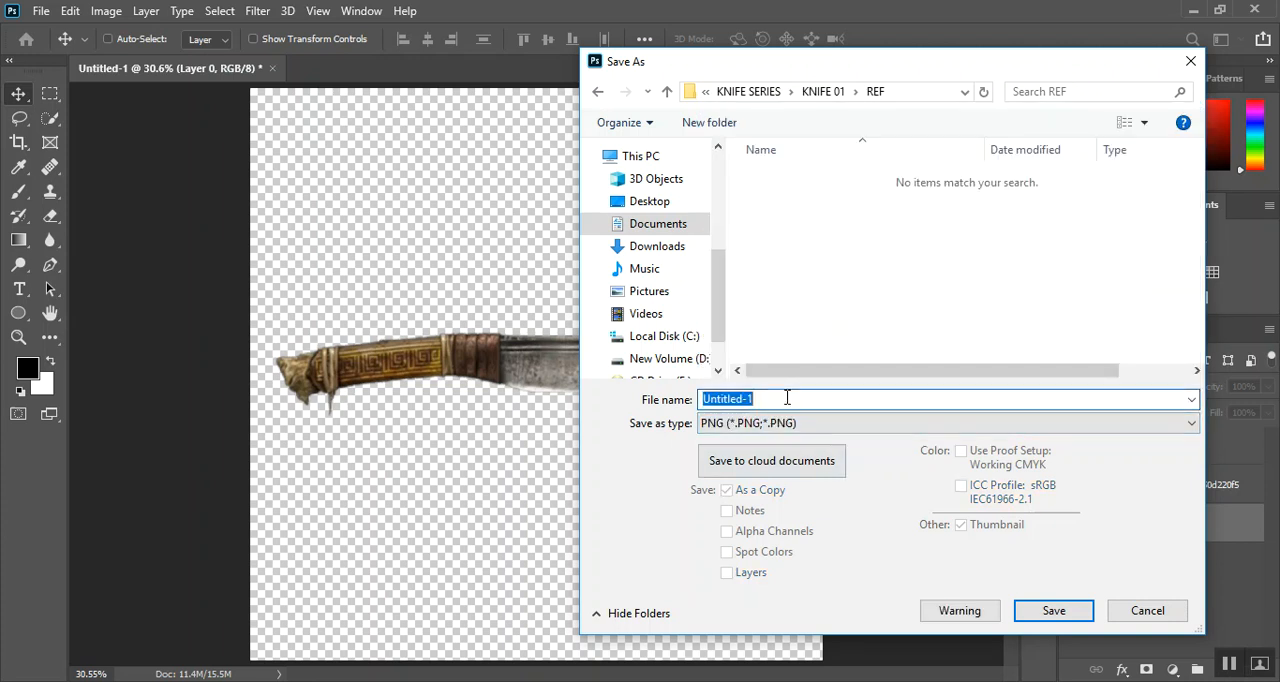
pyautogui.write('knife 01')
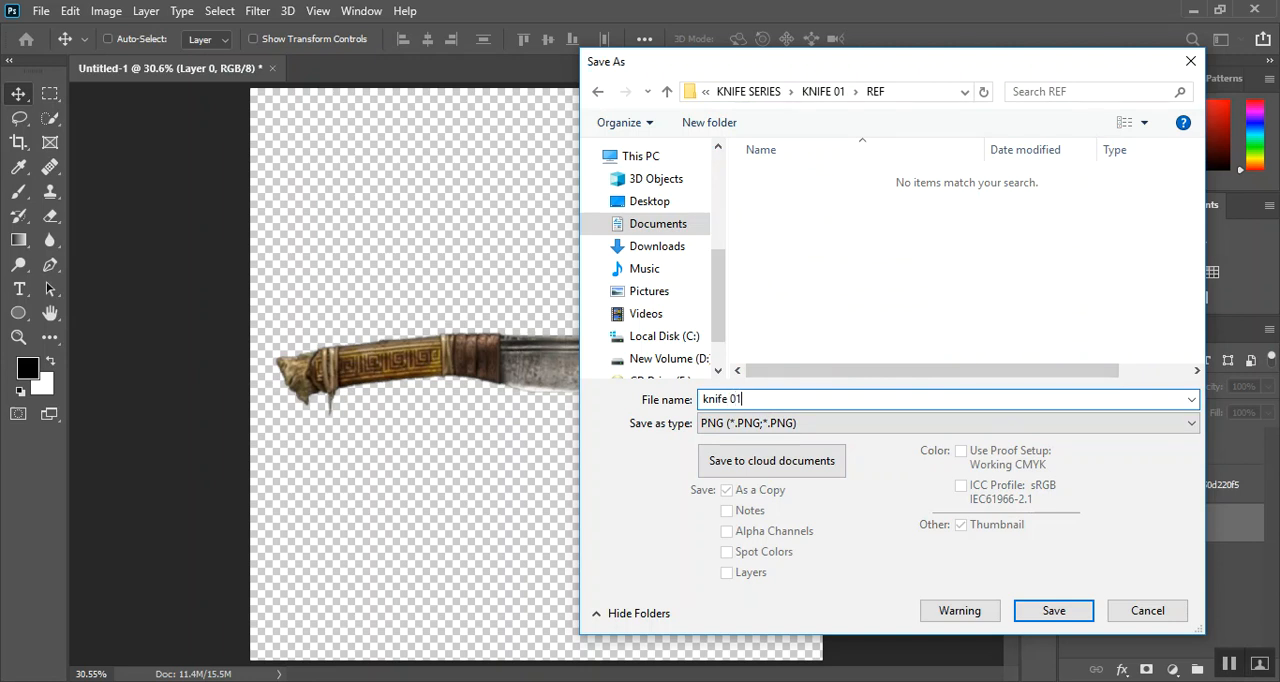
pyautogui.press('Return')
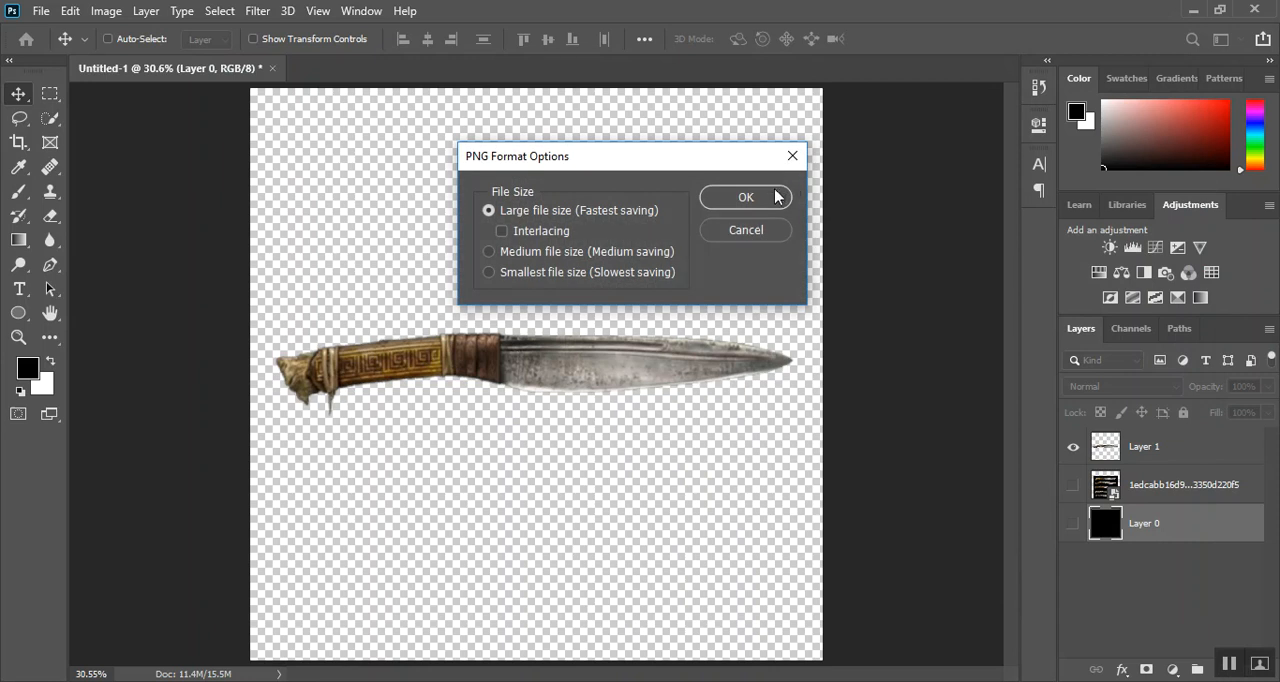
pyautogui.click(776, 196)
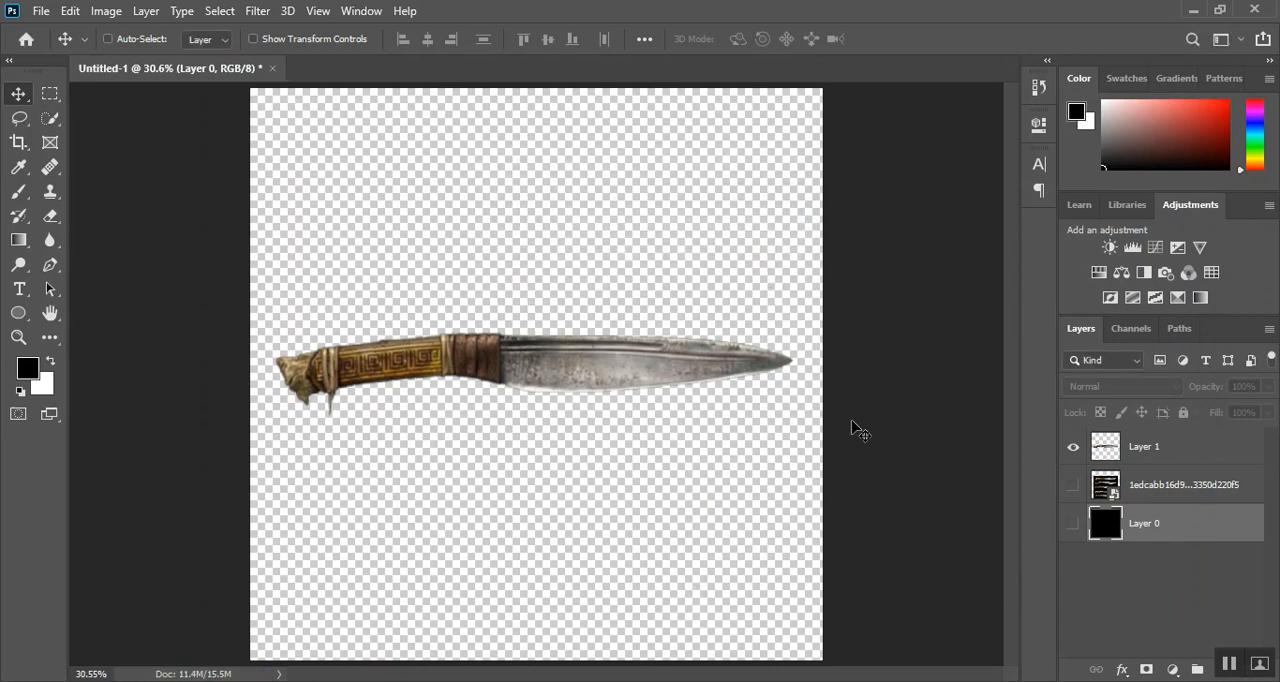
# Switch to PureRef and add the knife 01 PNG from the REF folder to its board
pyautogui.moveTo(640, 681)
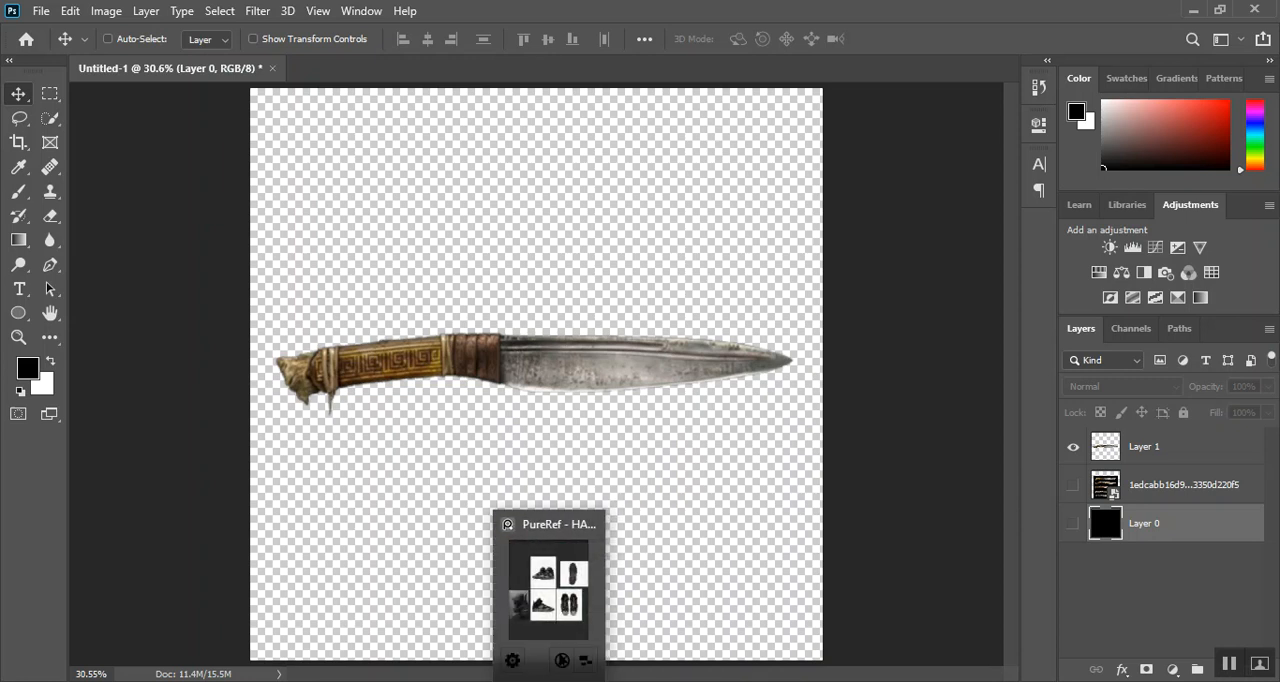
pyautogui.click(549, 681)
pyautogui.scroll(-2, 279, 363)
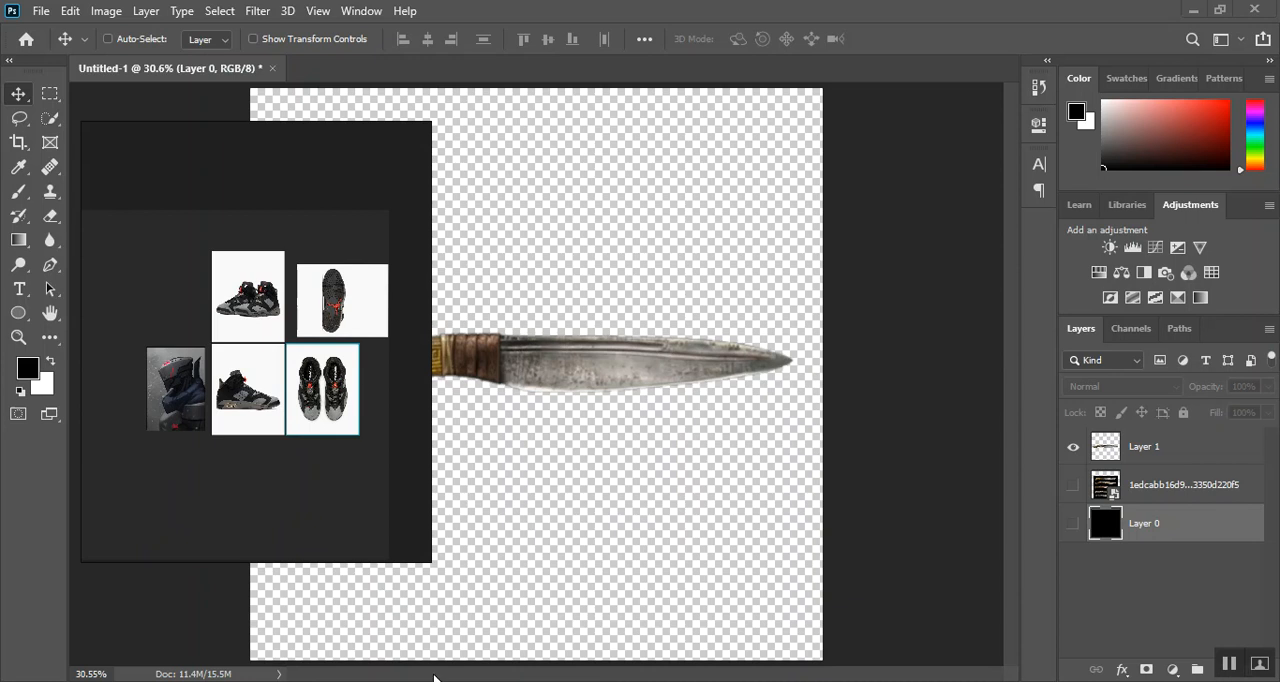
pyautogui.moveTo(411, 681)
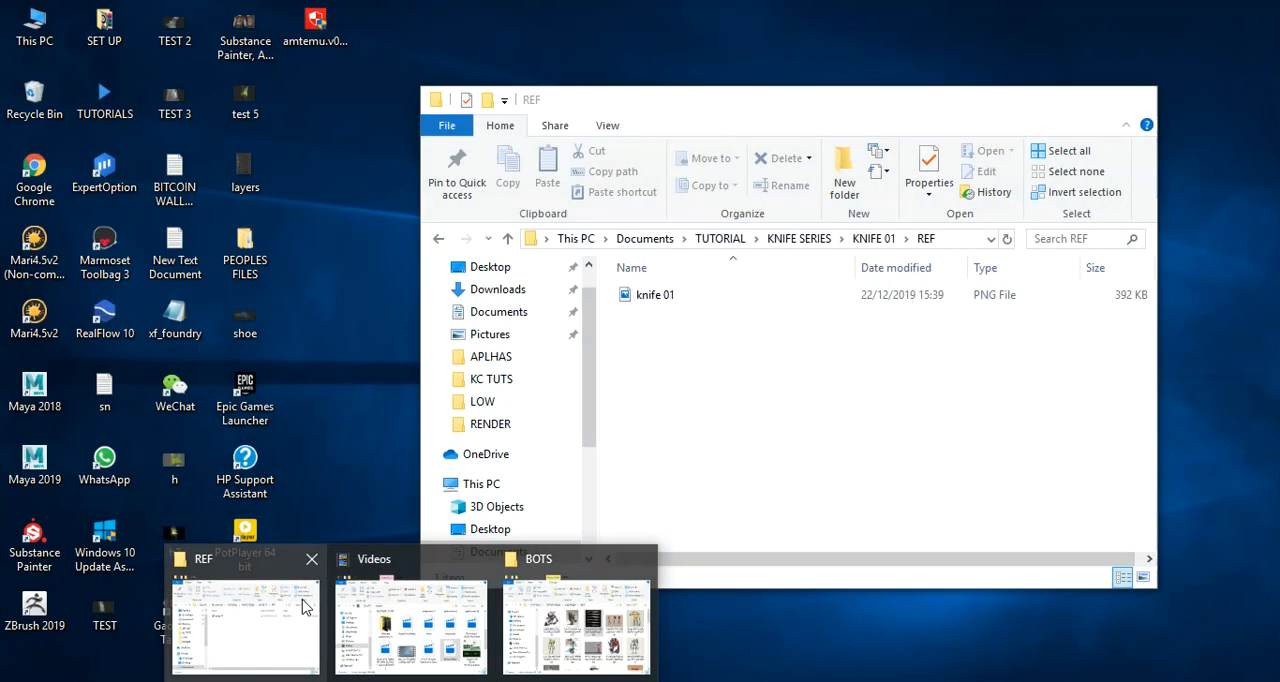
pyautogui.click(300, 606)
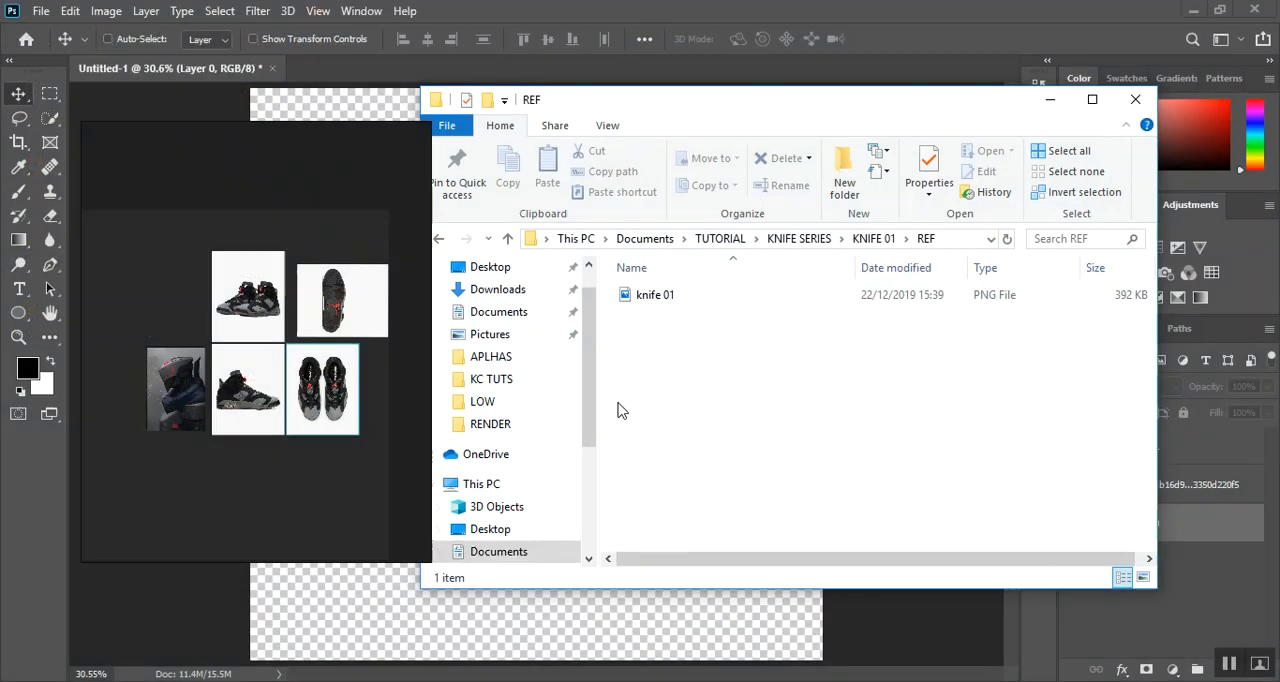
pyautogui.moveTo(668, 300); pyautogui.dragTo(160, 236)
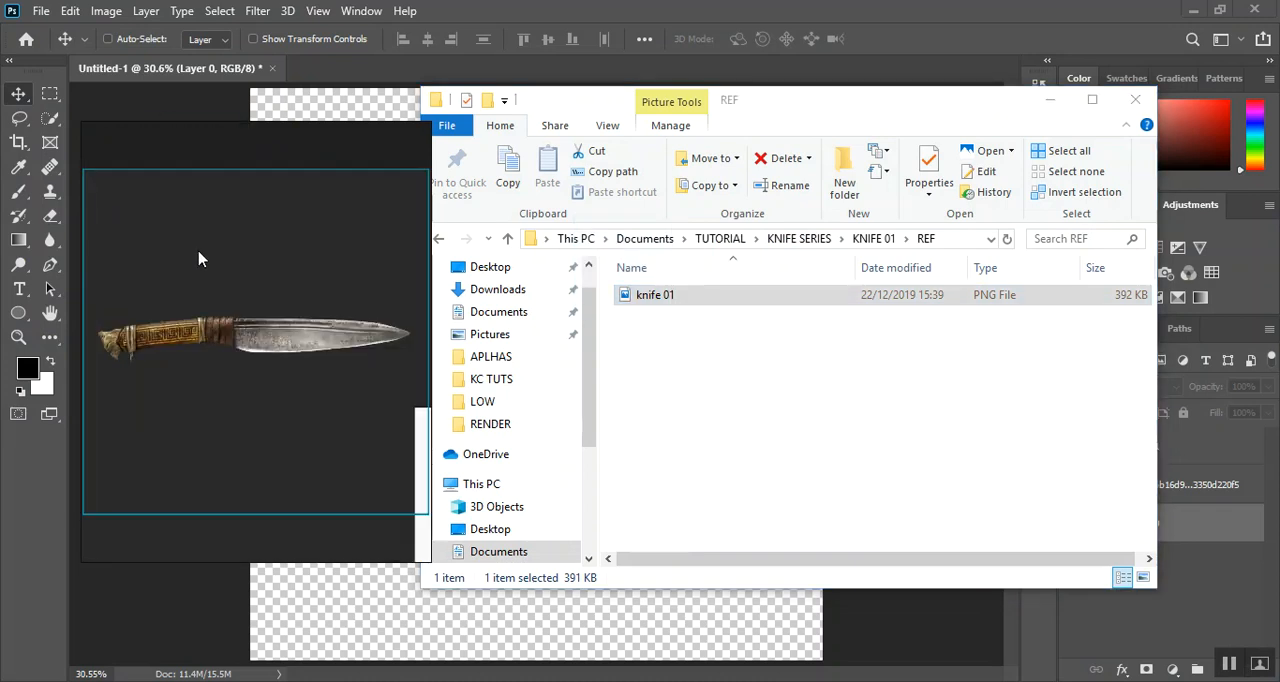
# Shrink the PureRef window to a strip framing only the knife, reposition it, and minimize the REF folder window
pyautogui.scroll(5, 340, 336)
pyautogui.scroll(-4, 340, 336)
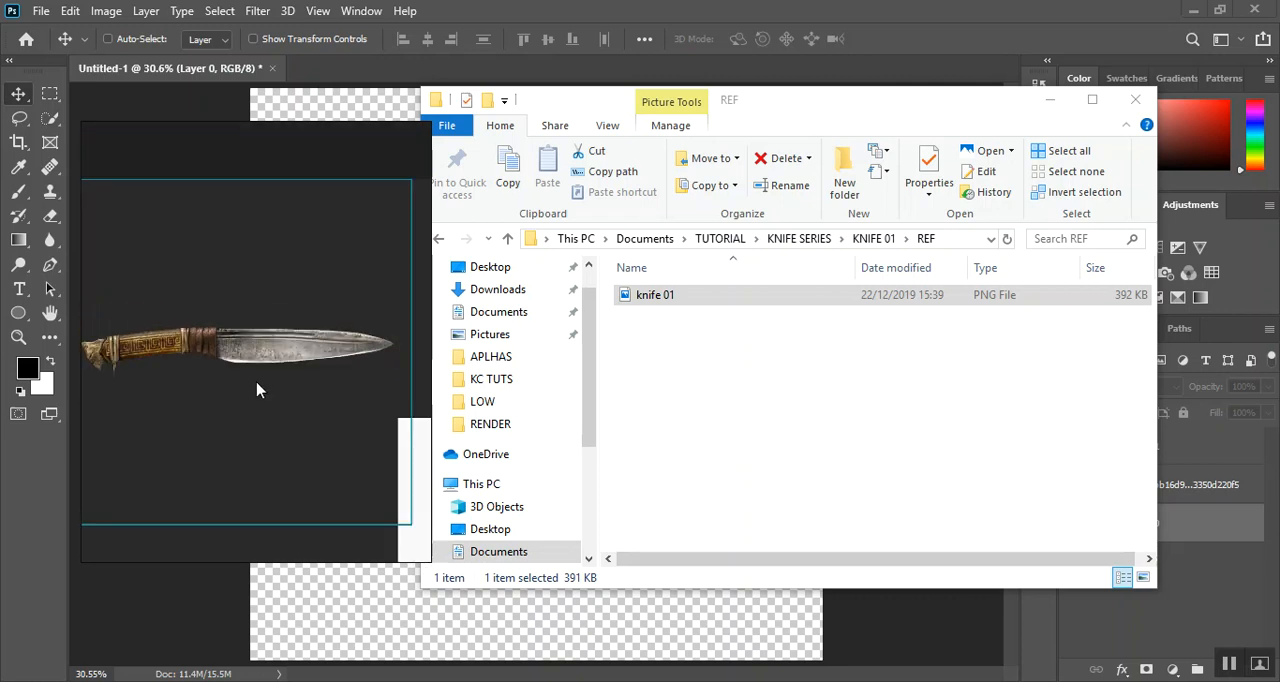
pyautogui.moveTo(257, 383); pyautogui.dragTo(277, 393, button='middle')
pyautogui.moveTo(268, 127); pyautogui.dragTo(253, 472)
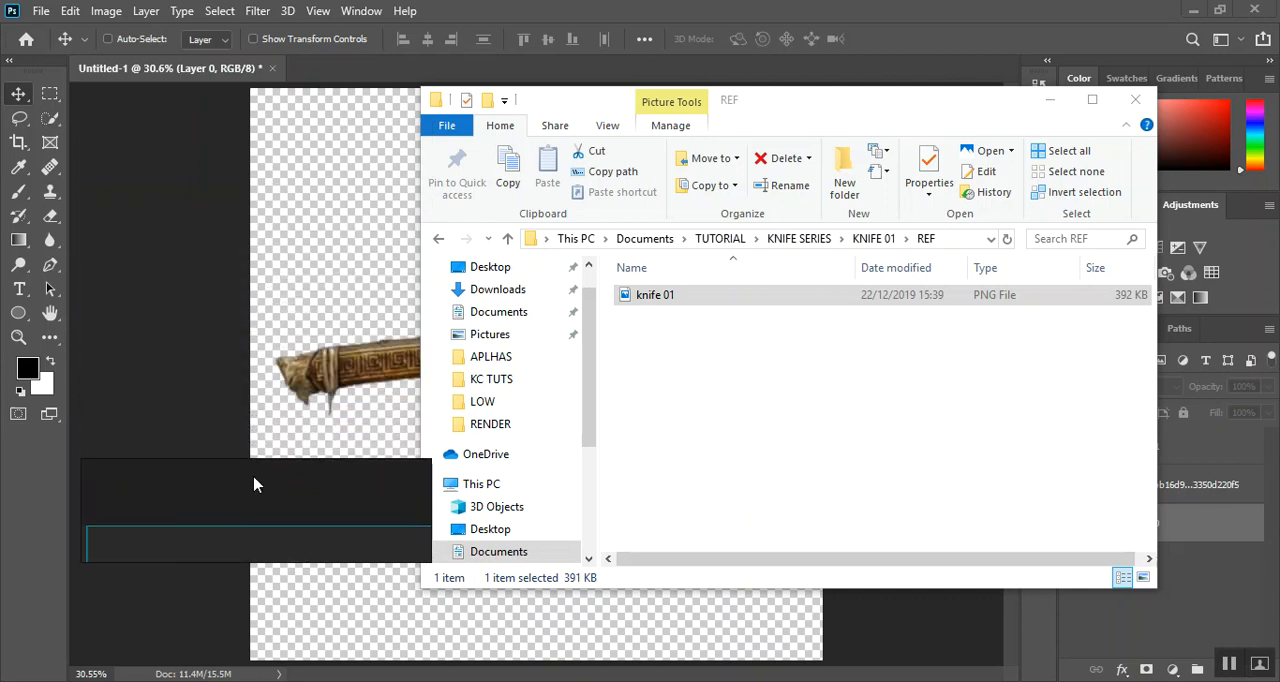
pyautogui.scroll(5, 255, 500)
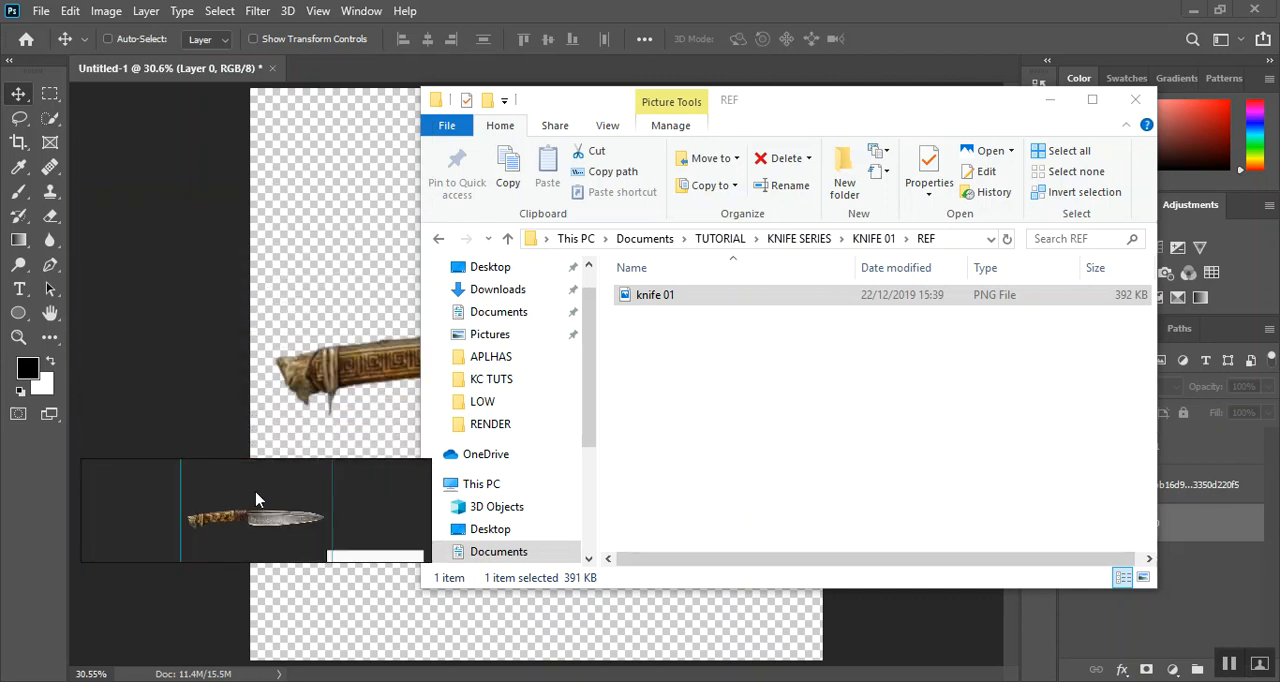
pyautogui.scroll(2, 288, 520)
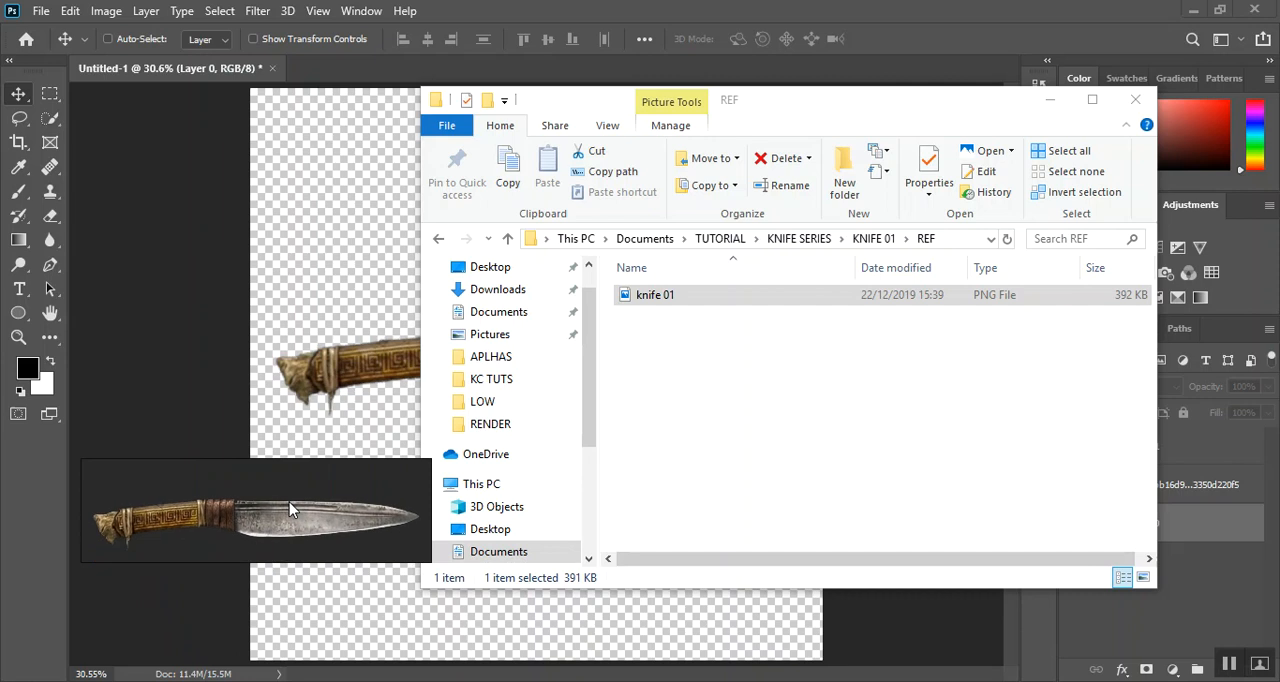
pyautogui.moveTo(290, 507); pyautogui.dragTo(267, 157)
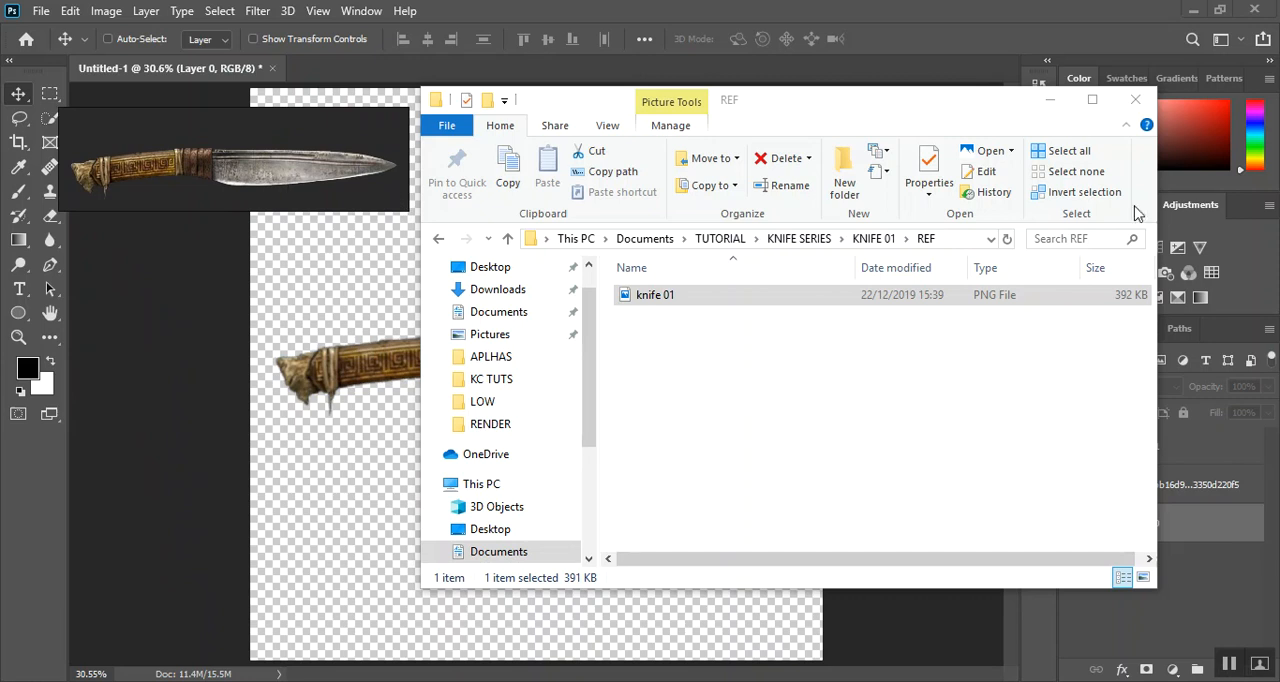
pyautogui.click(1047, 100)
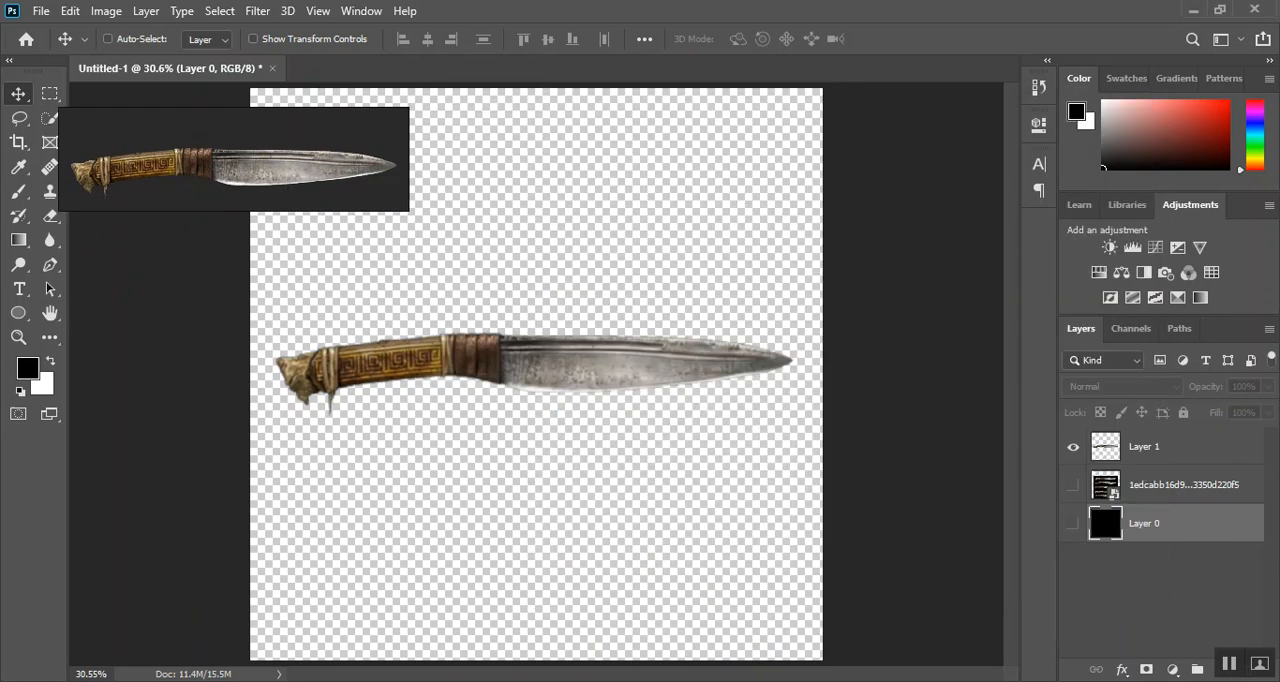
# Switch to Maya and maximize the side view
pyautogui.click(726, 615)
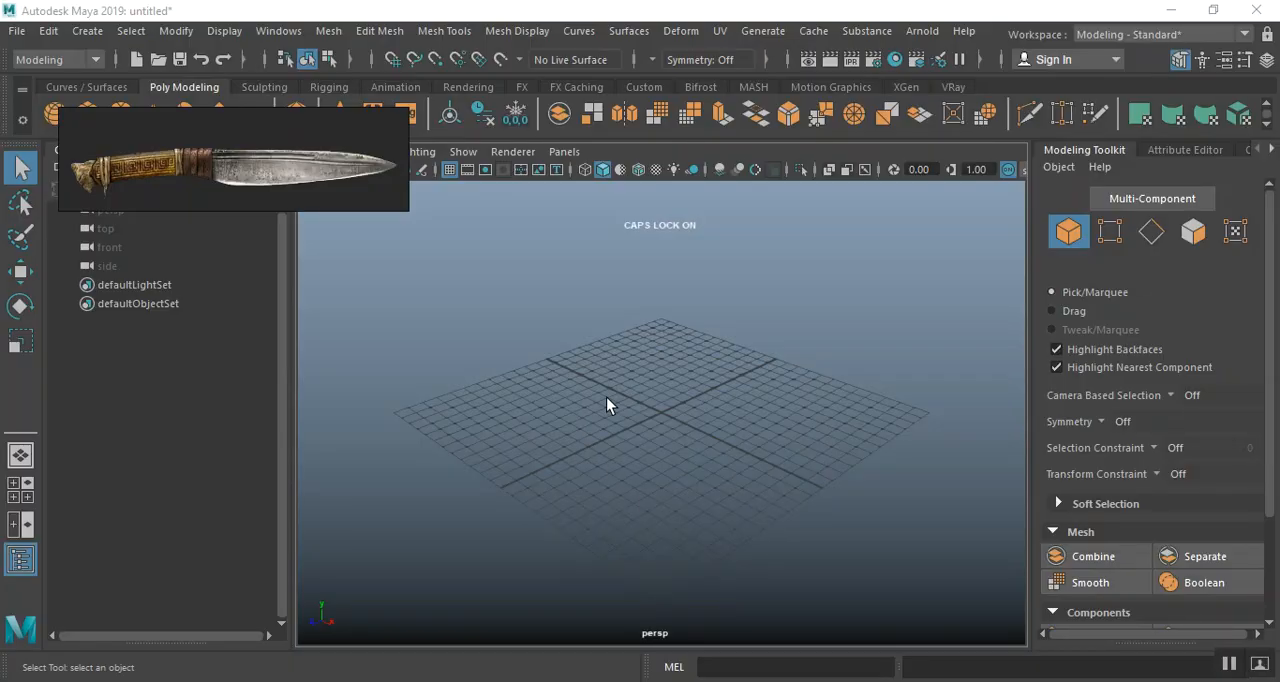
pyautogui.press('space')
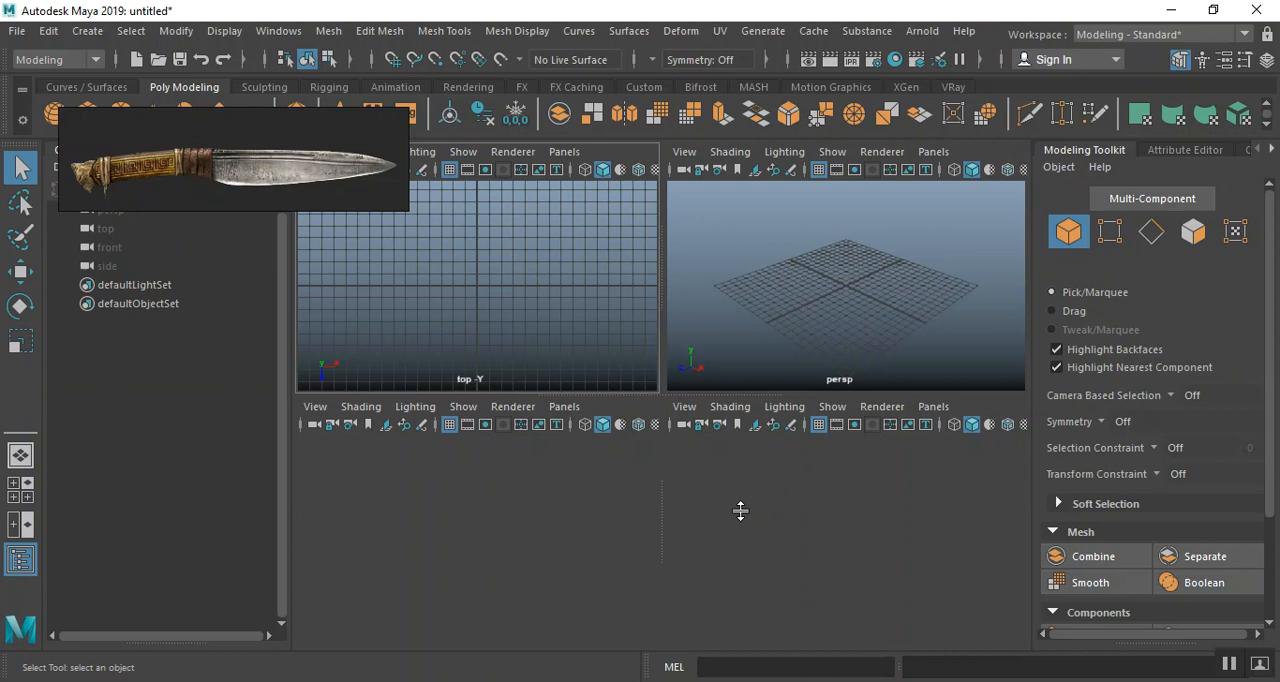
pyautogui.press('space')
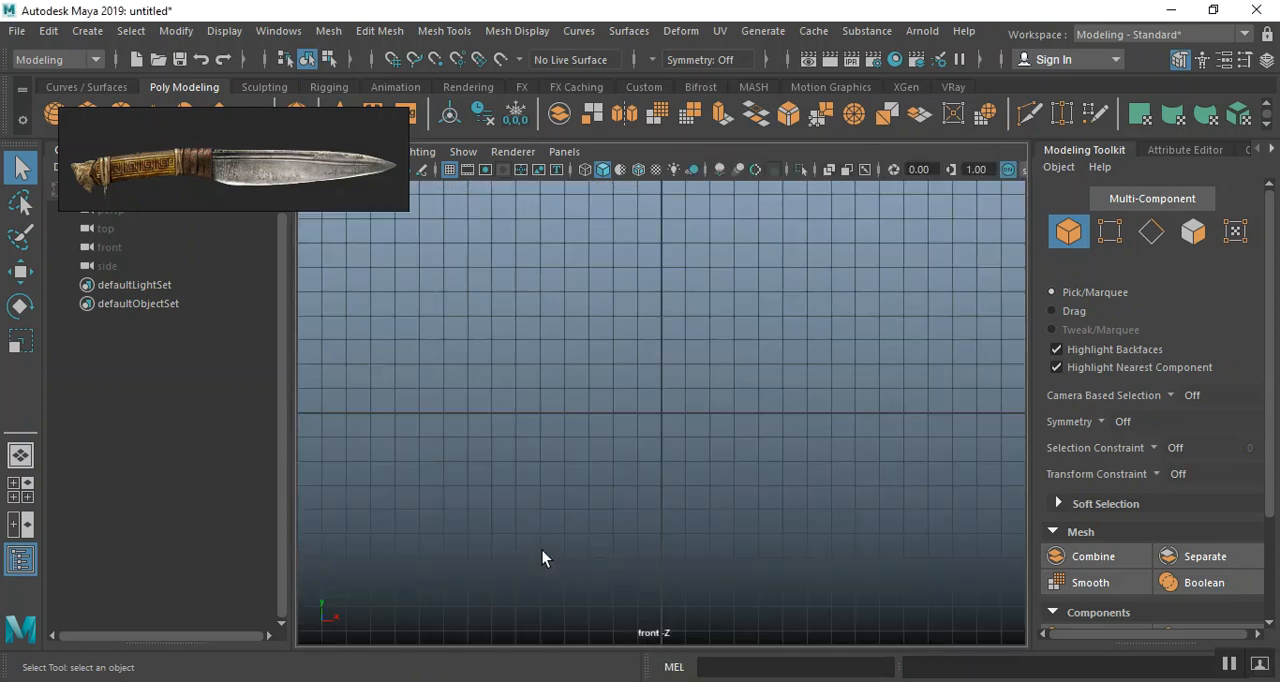
pyautogui.press('space')
pyautogui.press('space')
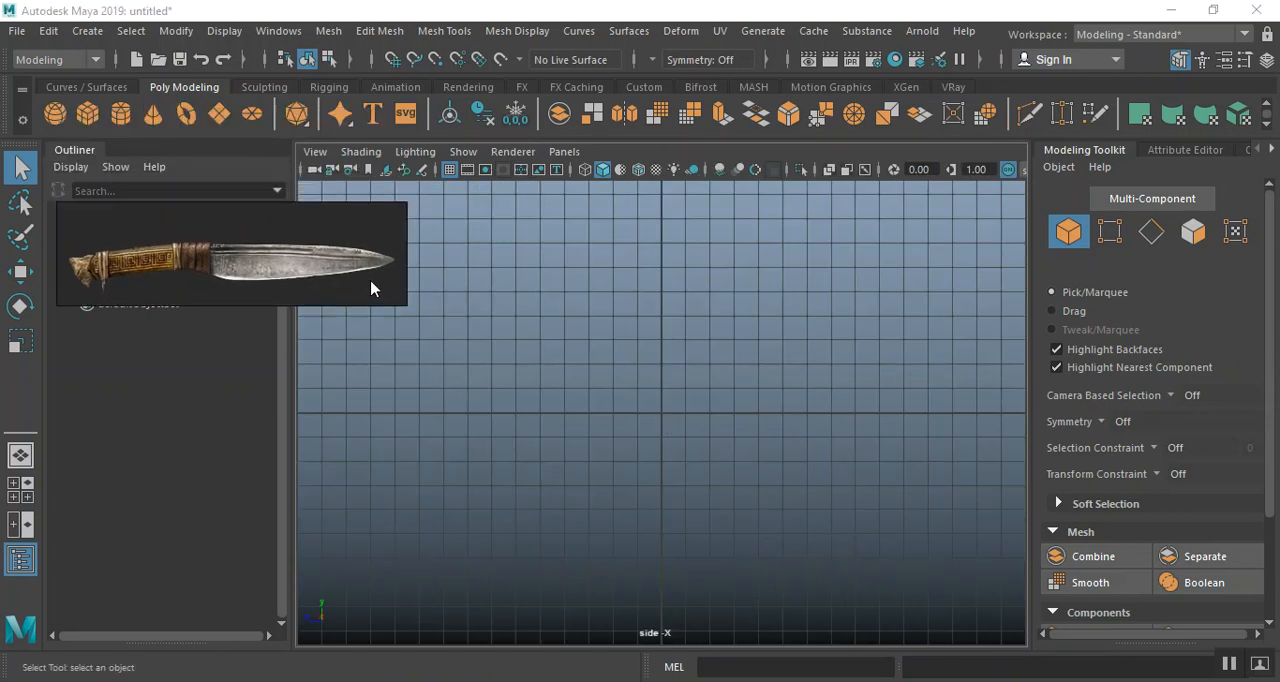
# Collapse the Outliner and open the image plane's image import dialog for the side view
pyautogui.click(85, 148)
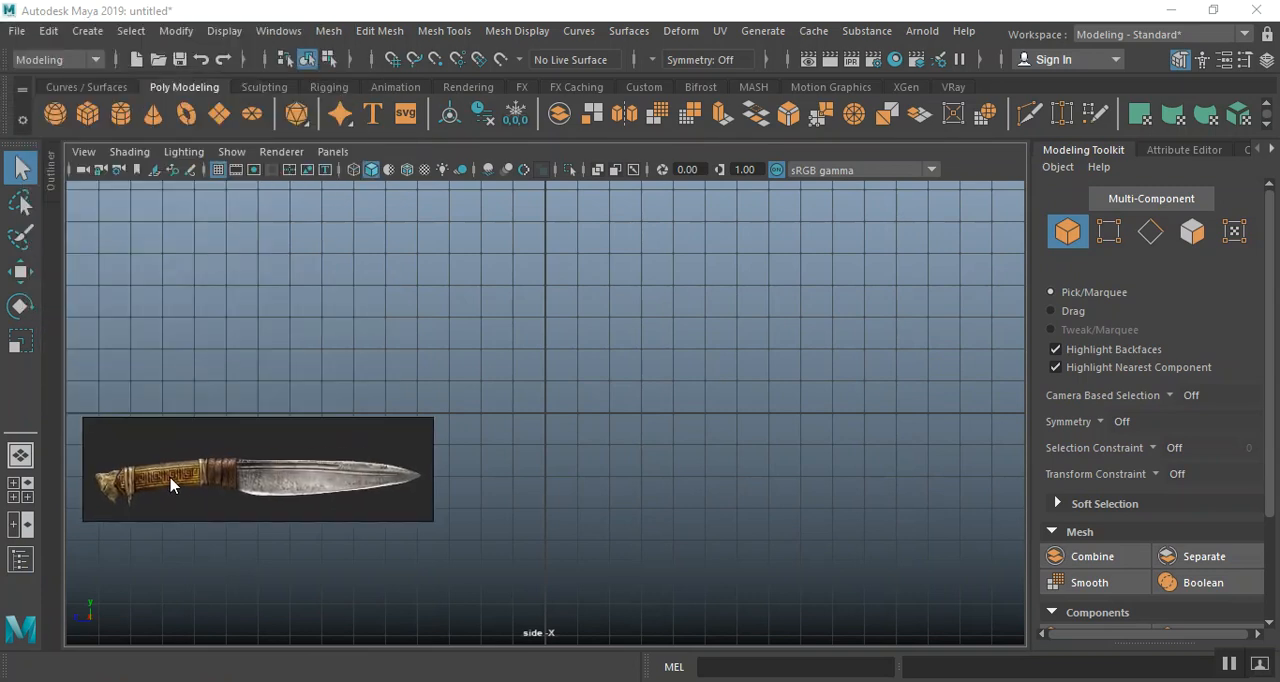
pyautogui.click(331, 152)
pyautogui.click(331, 152)
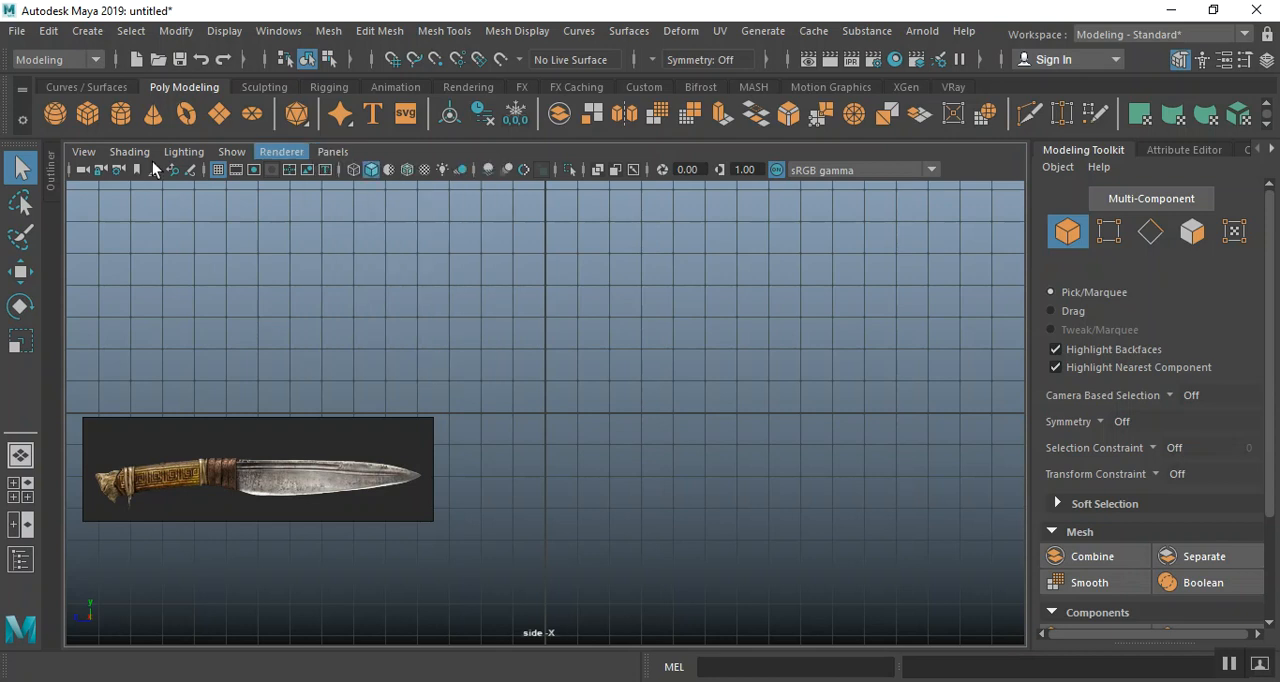
pyautogui.click(83, 152)
pyautogui.moveTo(195, 569)
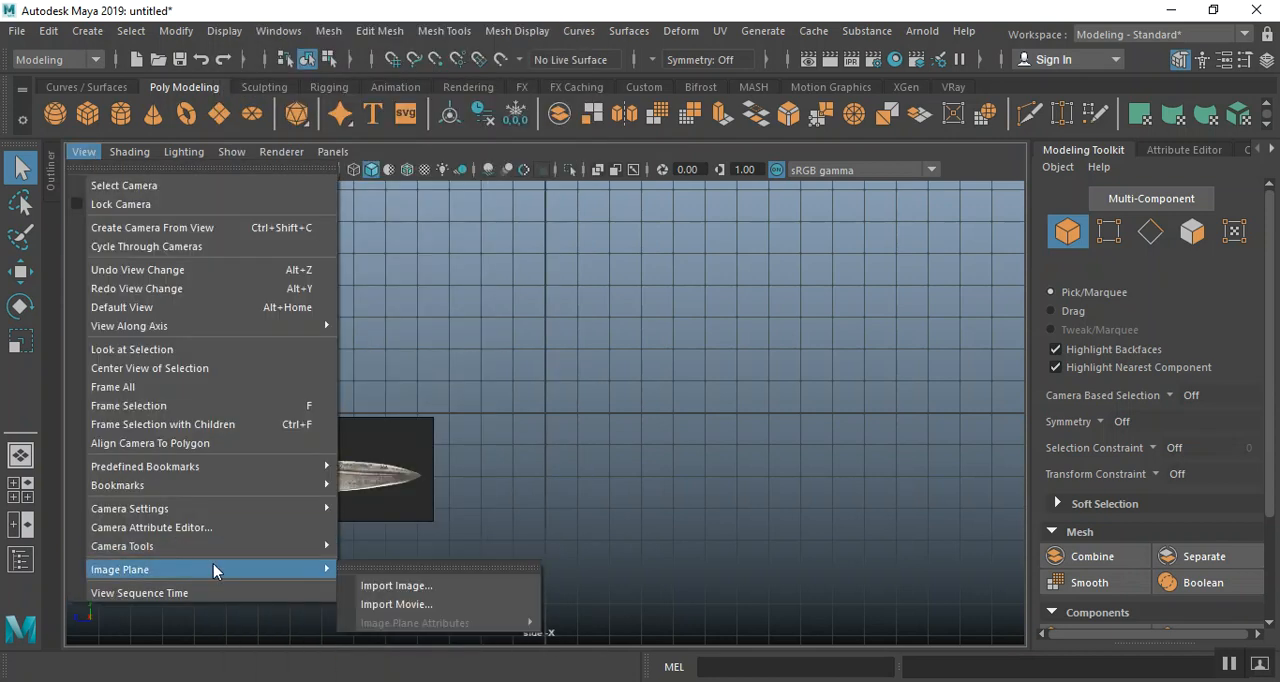
pyautogui.click(372, 583)
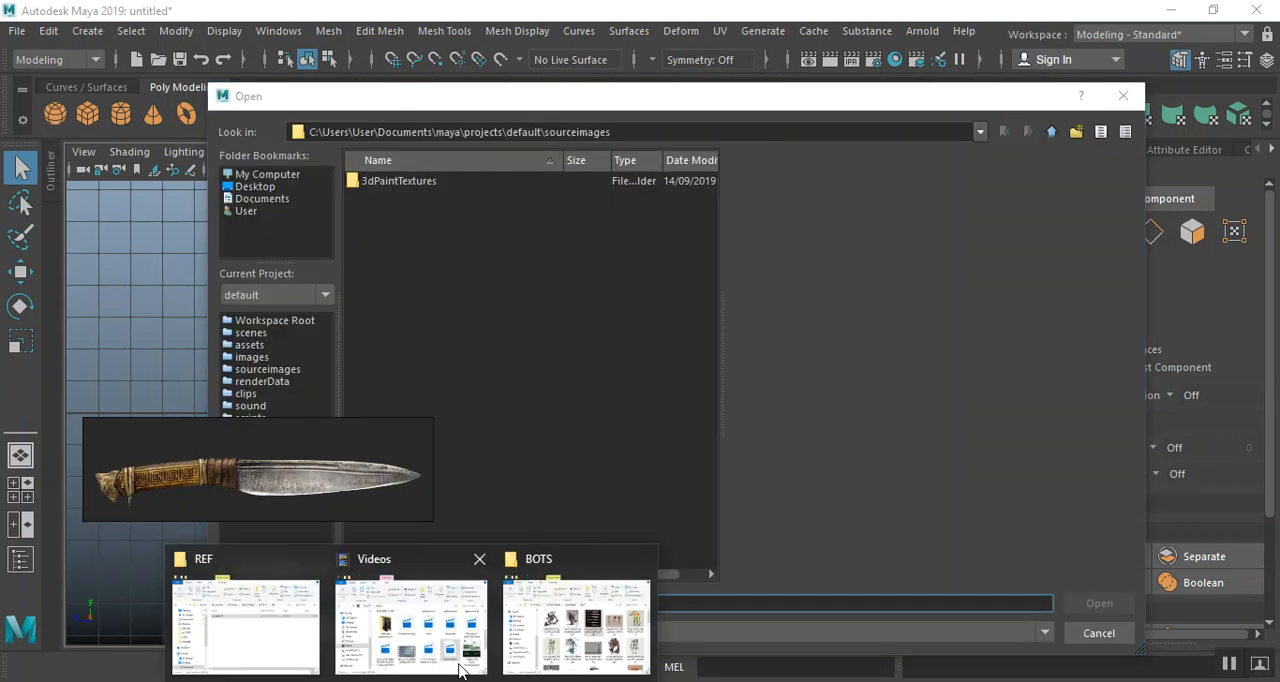
# Take the KNIFE 01\REF folder path from File Explorer and load knife 01.png from that folder as the side view's image plane
pyautogui.click(306, 606)
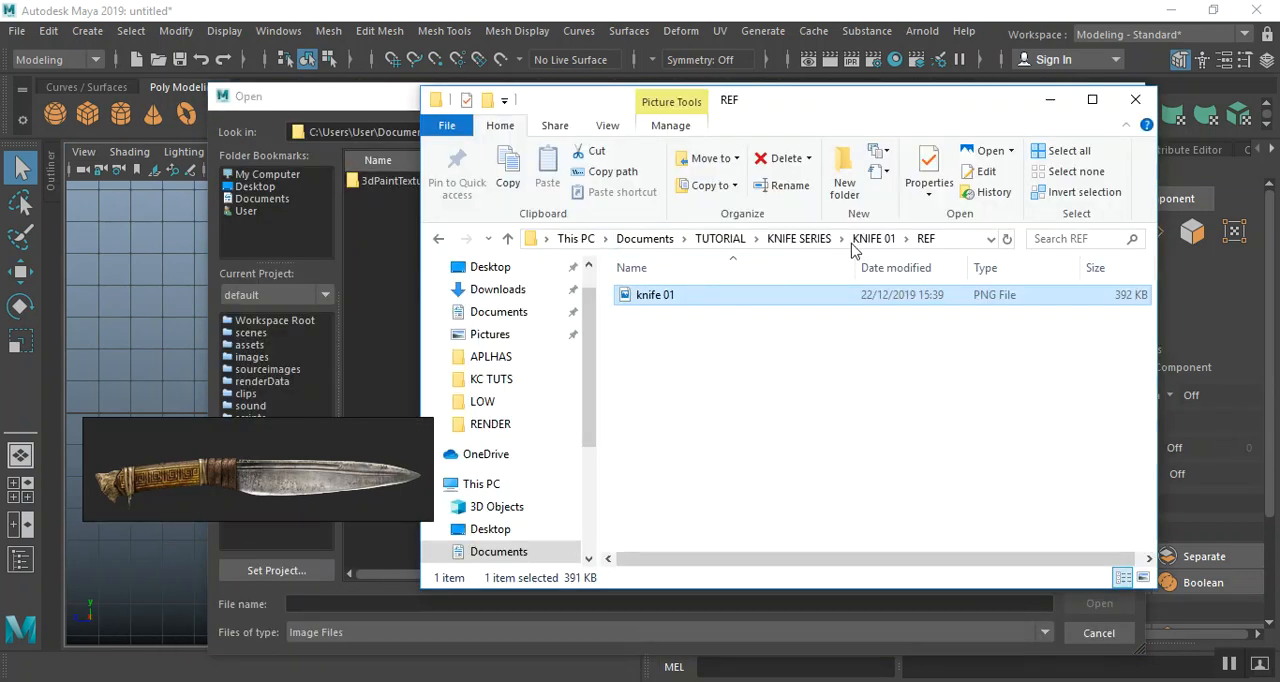
pyautogui.click(972, 235)
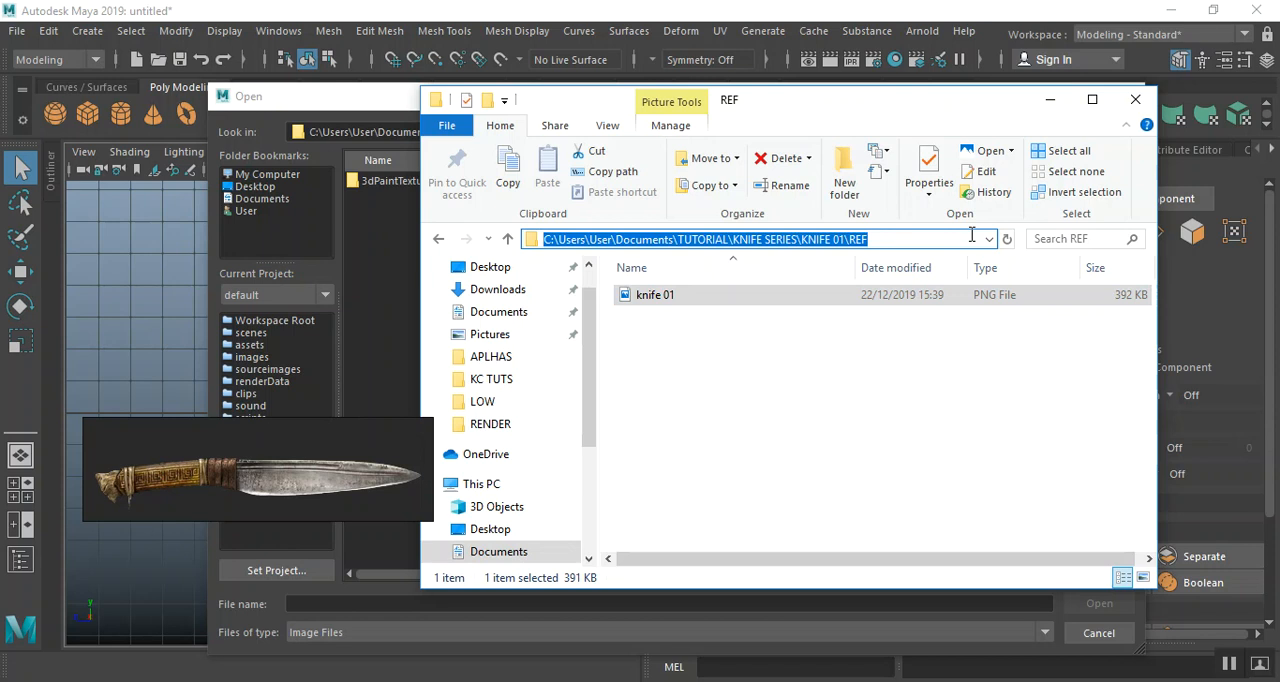
pyautogui.click(366, 96)
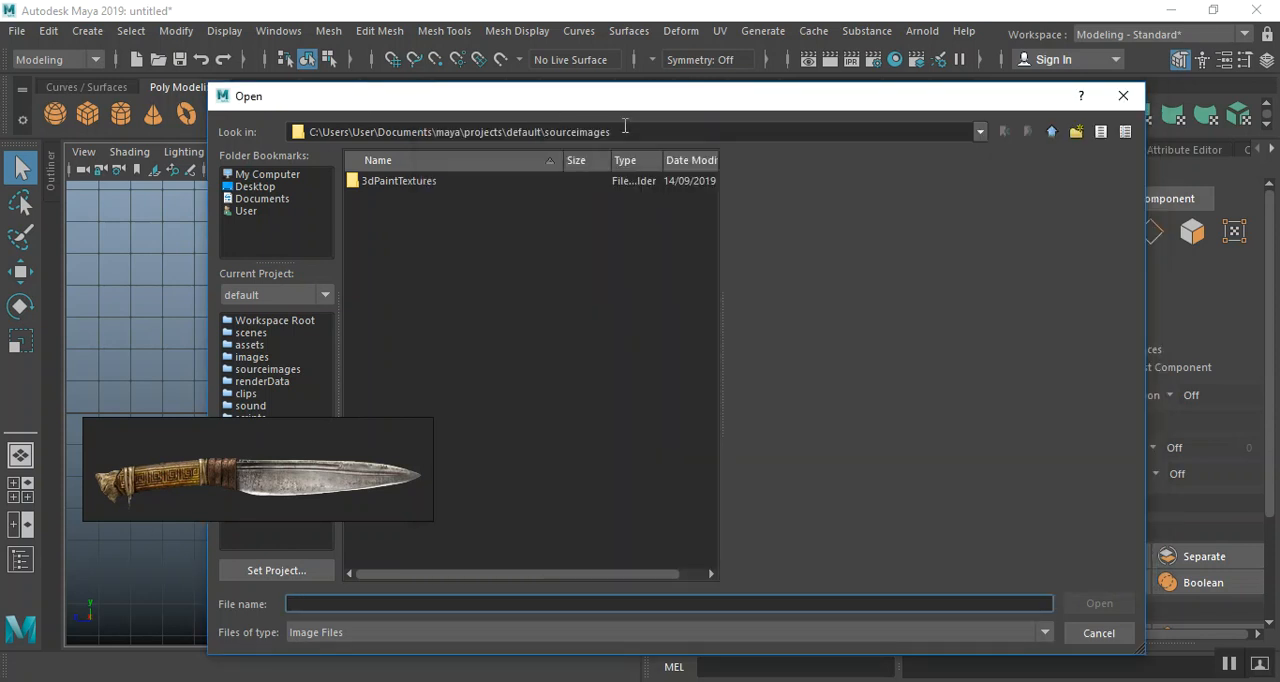
pyautogui.moveTo(628, 132); pyautogui.dragTo(378, 133)
pyautogui.write('Documents\\TUTORIAL\\KNIFE SERIES\\KNIFE 01\\REF')
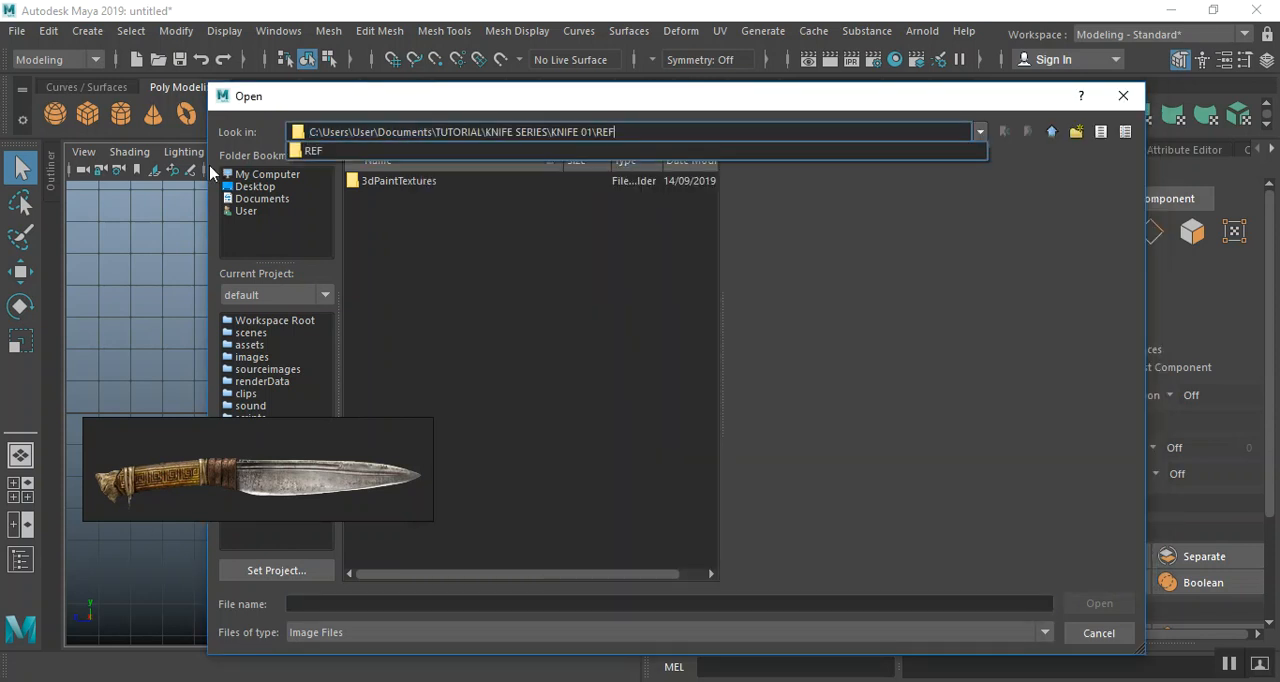
pyautogui.press('Return')
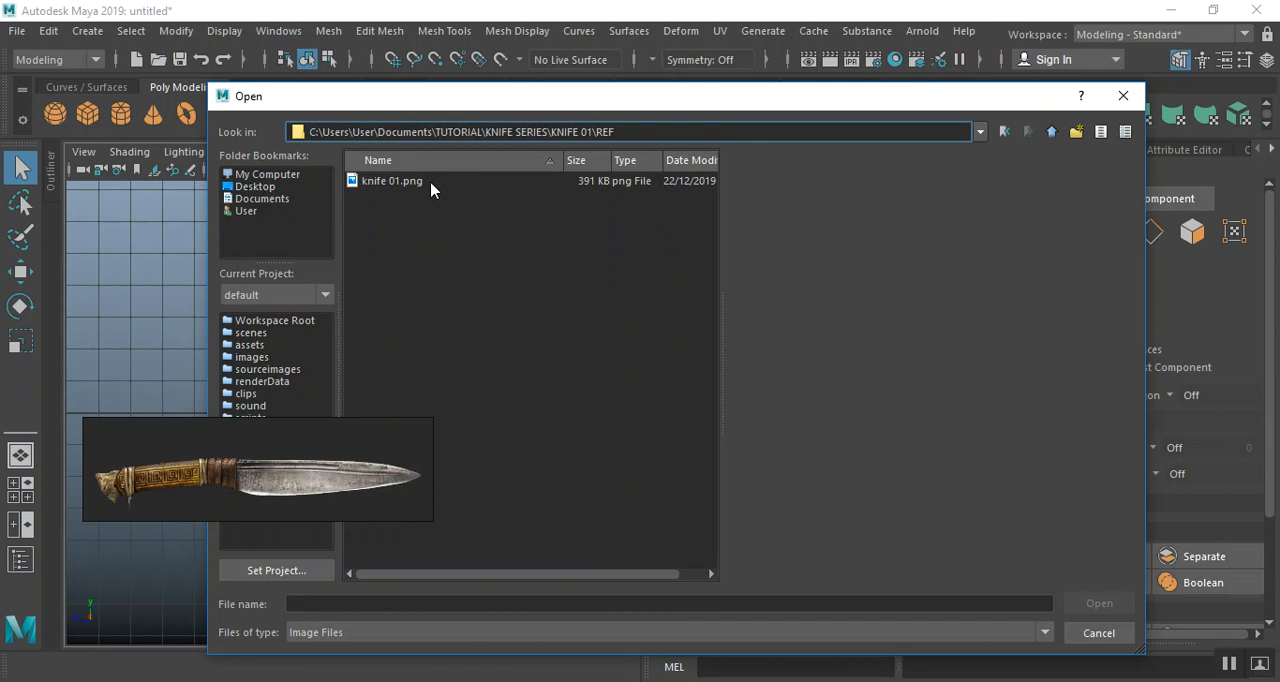
pyautogui.doubleClick(431, 182)
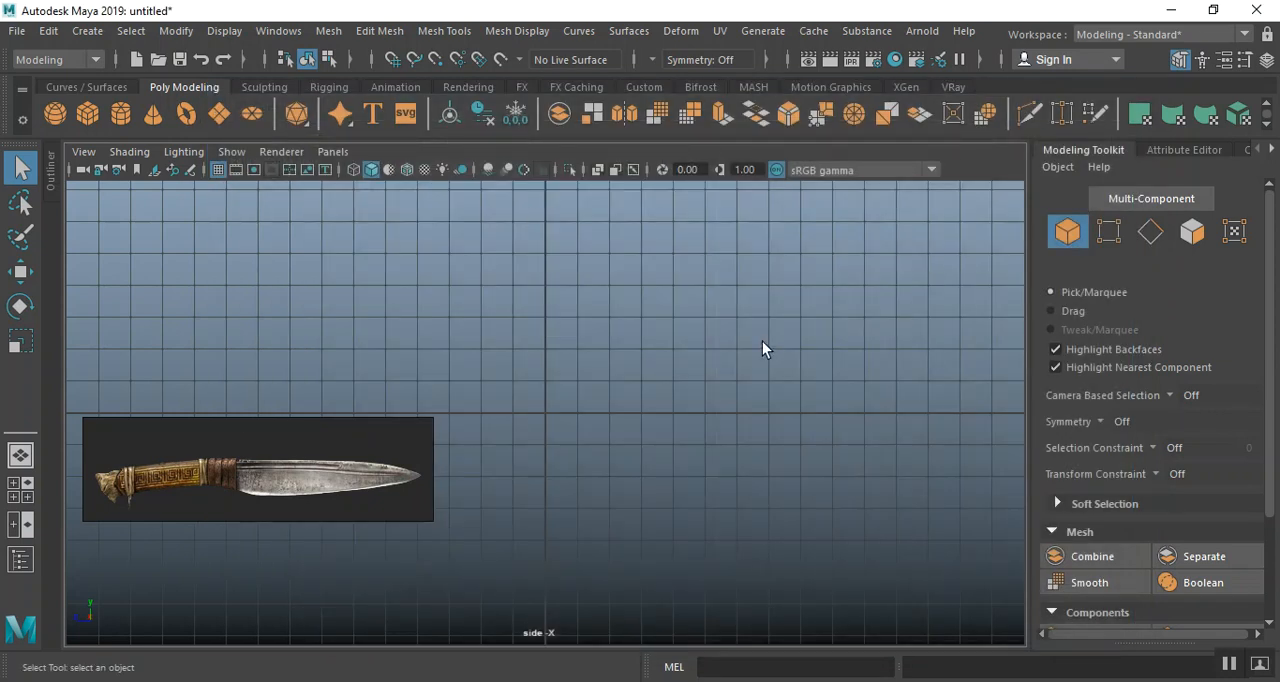
# Select the knife image plane and move it straight up above the grid in the perspective view
pyautogui.click(697, 367)
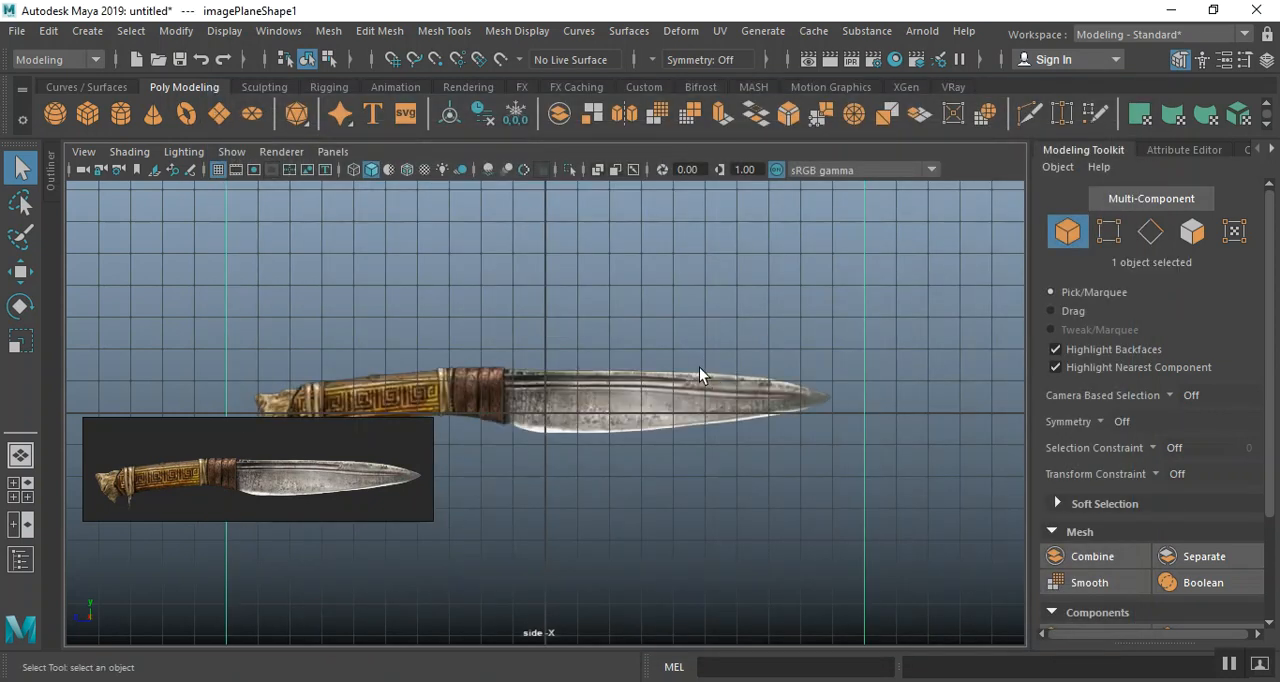
pyautogui.press('space')
pyautogui.press('space')
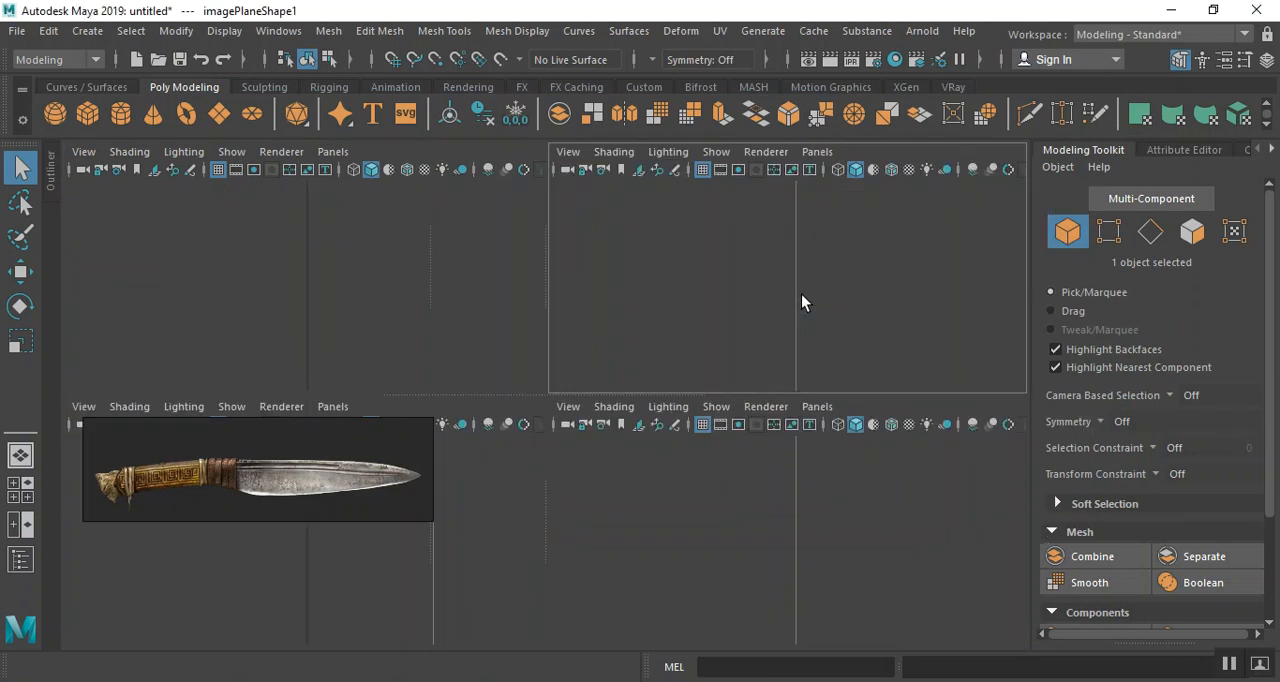
pyautogui.press('w')
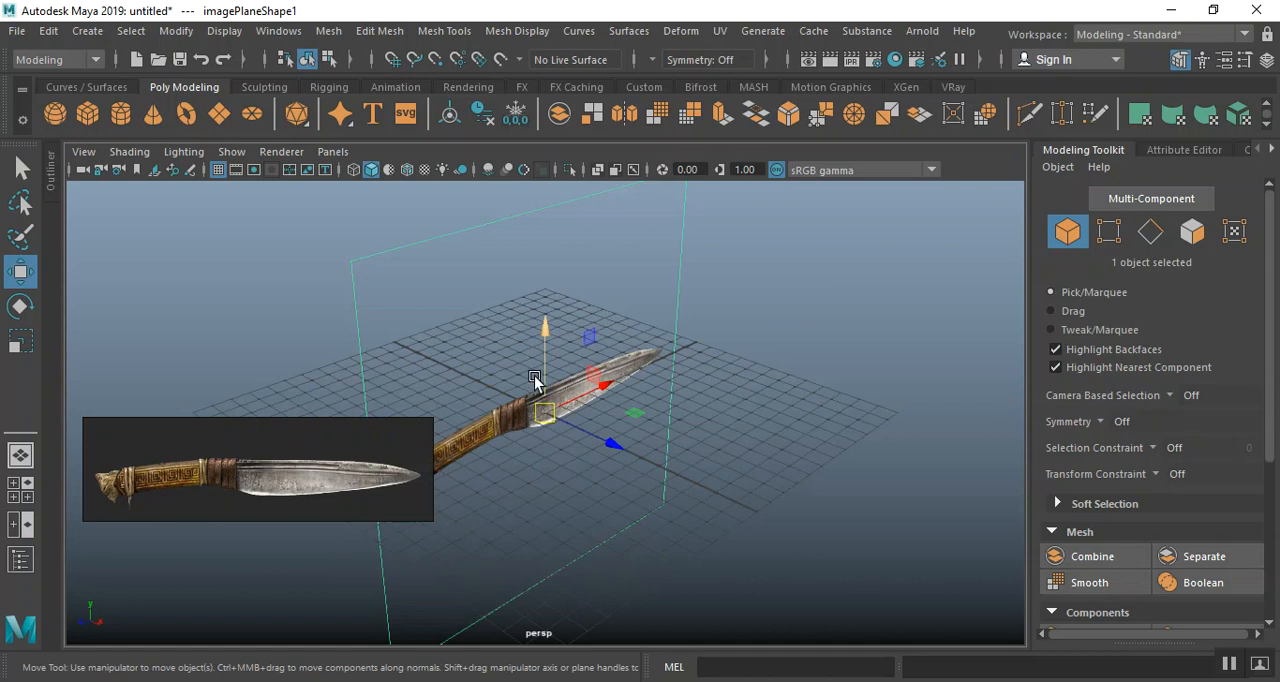
pyautogui.moveTo(543, 366); pyautogui.dragTo(543, 265)
pyautogui.scroll(-3, 546, 318)
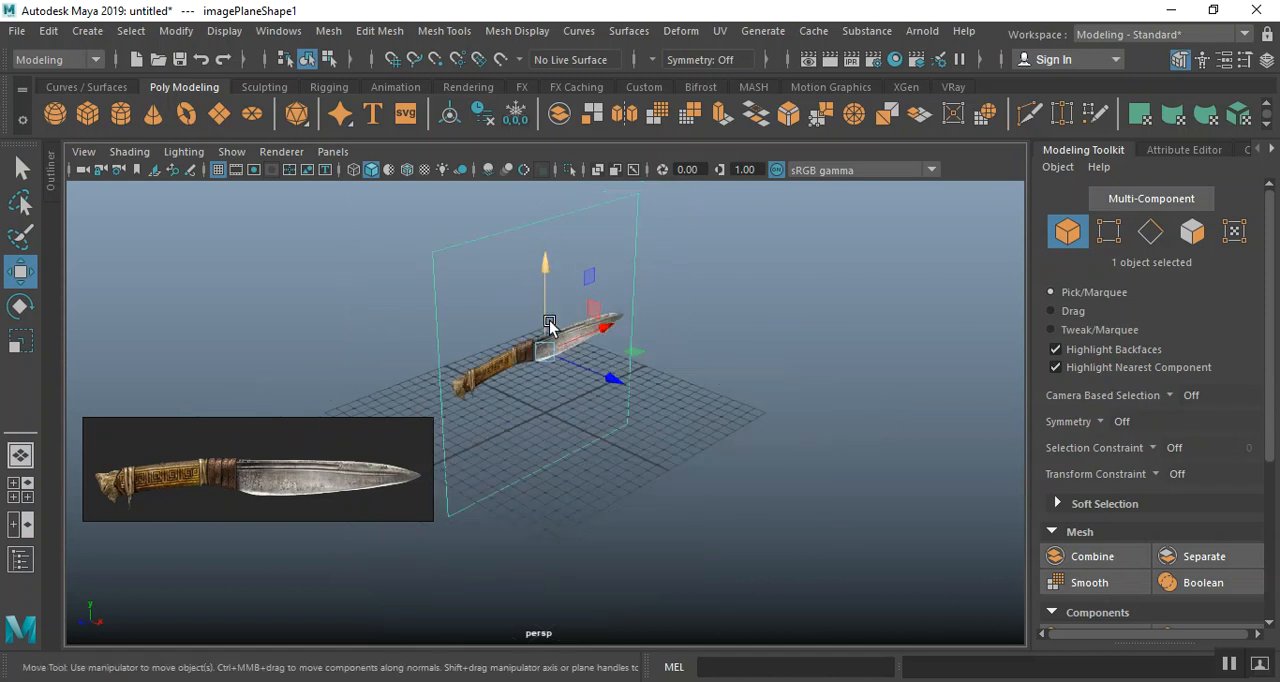
# Check the image plane's height in the side view and raise it further above the grid in the perspective view
pyautogui.moveTo(575, 368); pyautogui.dragTo(600, 429)
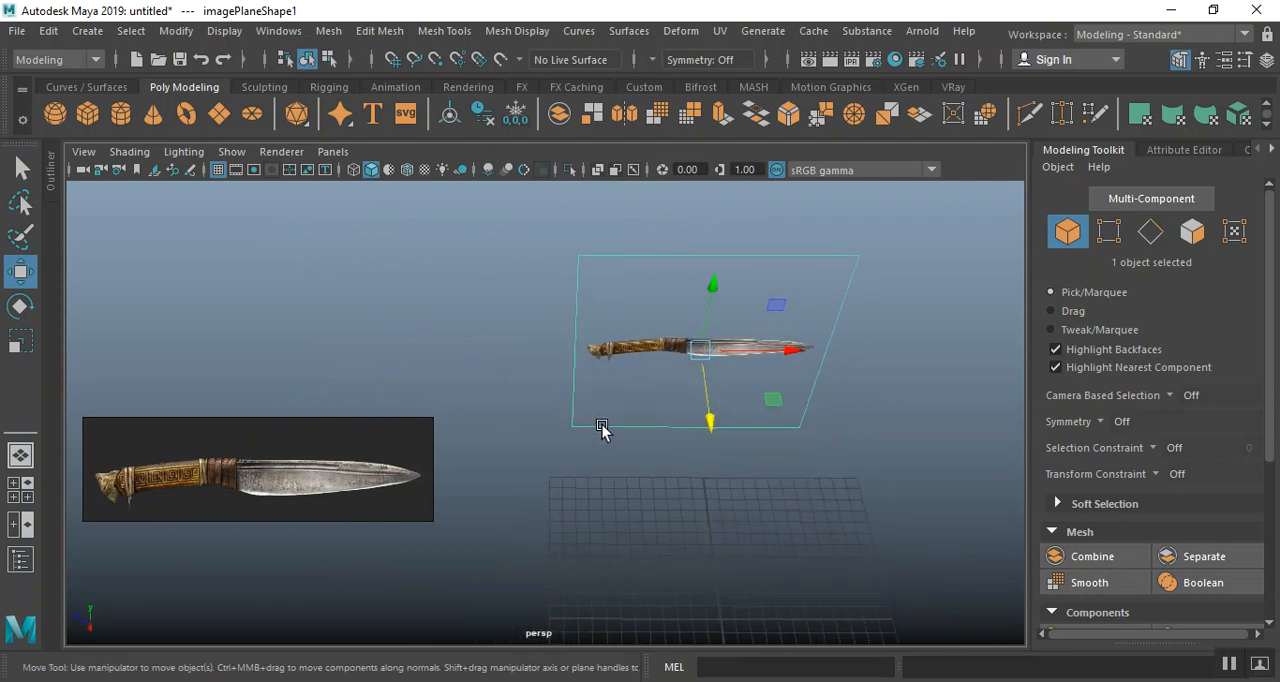
pyautogui.press('space')
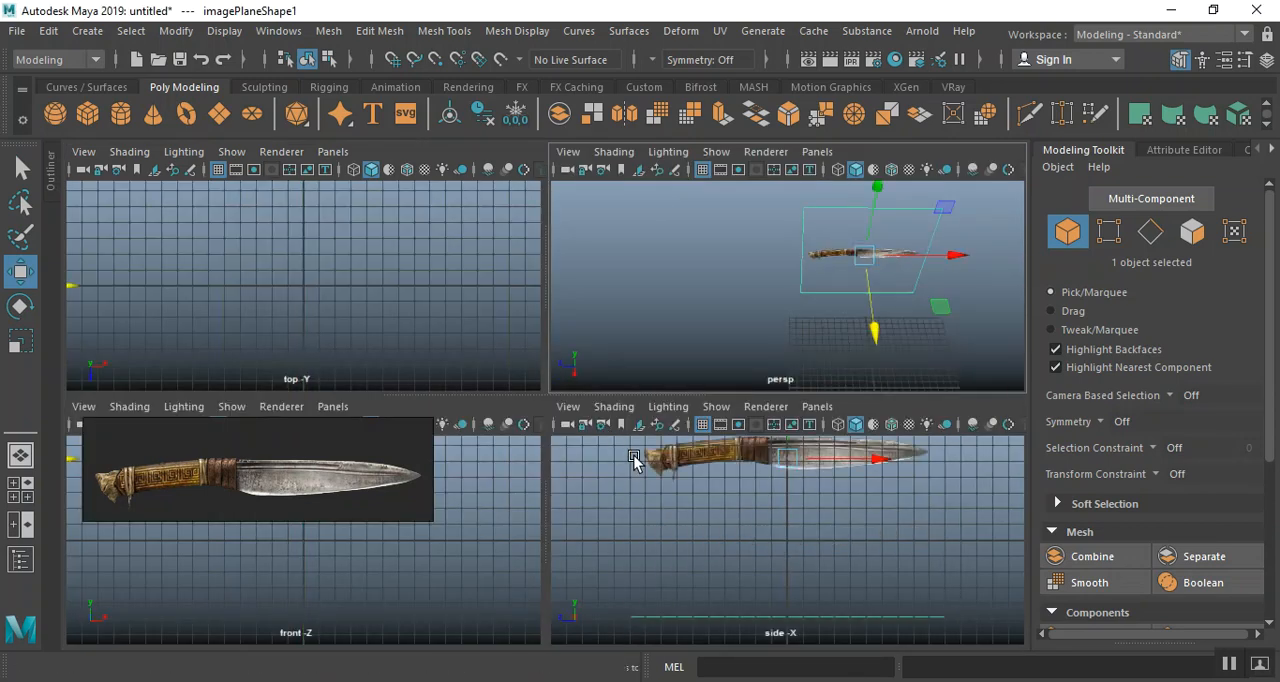
pyautogui.press('space')
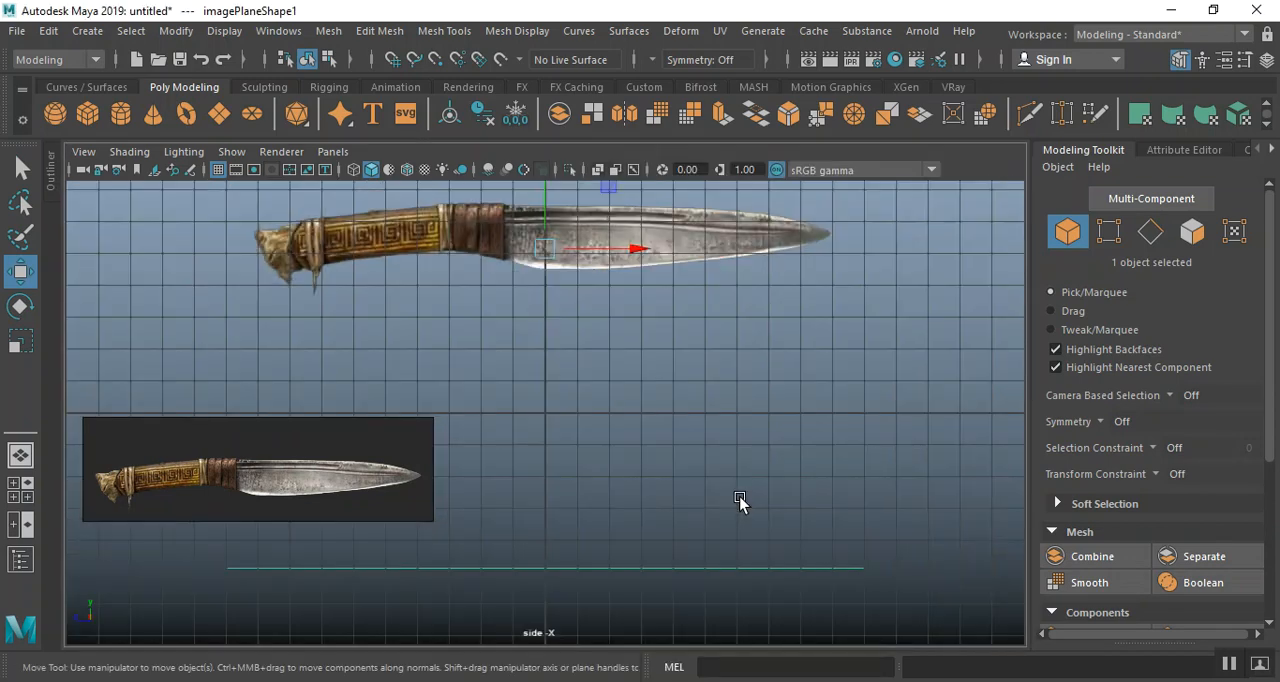
pyautogui.press('space')
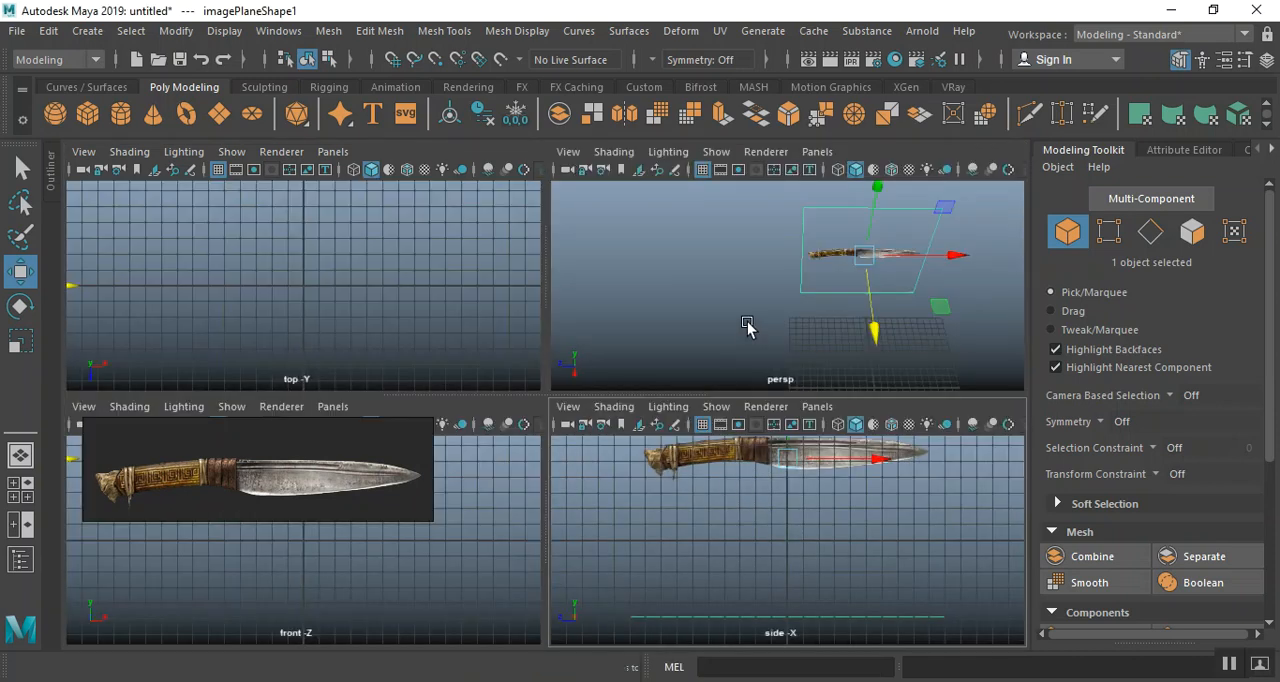
pyautogui.press('space')
pyautogui.keyDown('alt'); pyautogui.moveTo(638, 450); pyautogui.dragTo(547, 370); pyautogui.keyUp('alt')
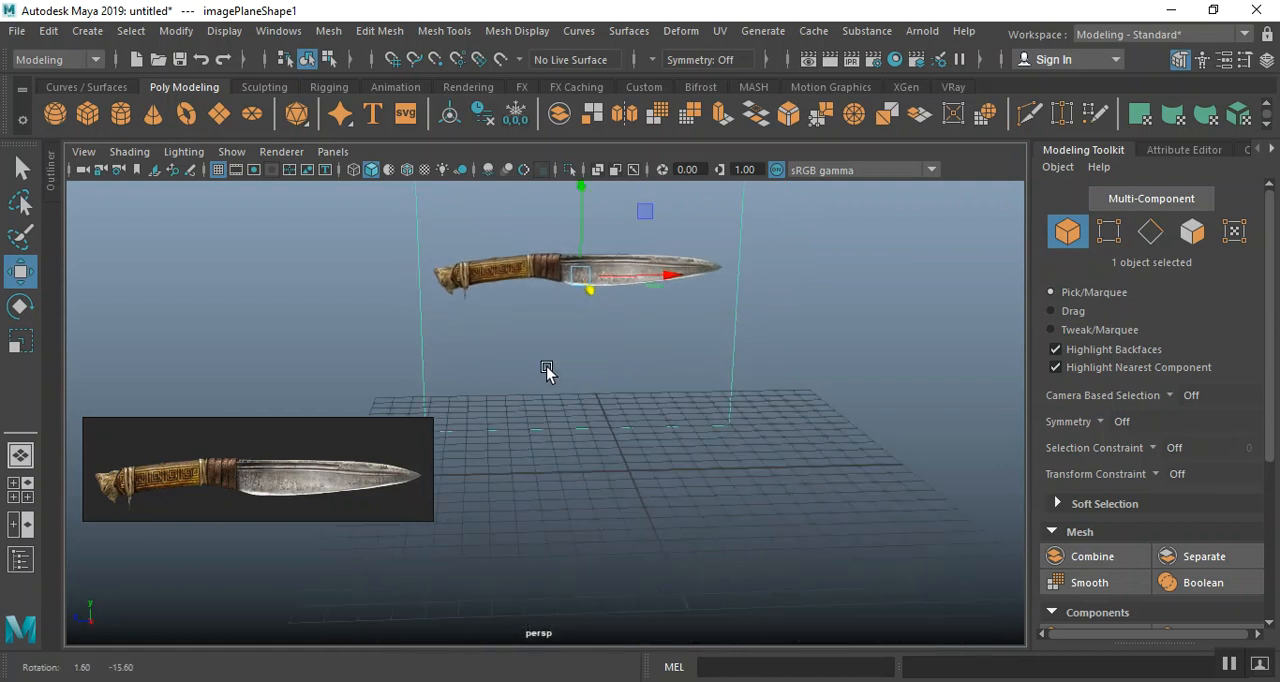
pyautogui.keyDown('alt'); pyautogui.moveTo(566, 356); pyautogui.dragTo(587, 481, button='middle'); pyautogui.keyUp('alt')
pyautogui.keyDown('alt'); pyautogui.moveTo(597, 272); pyautogui.dragTo(589, 393); pyautogui.keyUp('alt')
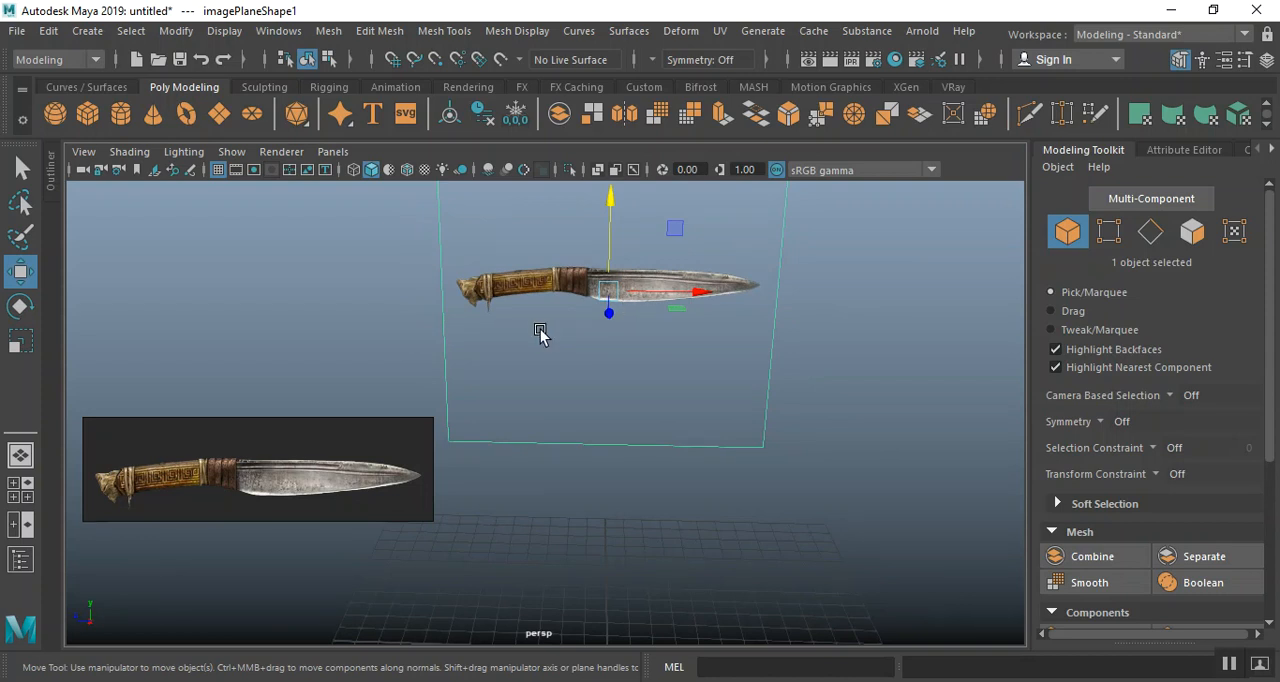
# Scale the knife image plane up uniformly so the knife is much longer than the grid
pyautogui.press('r')
pyautogui.moveTo(608, 290); pyautogui.dragTo(1150, 420)
pyautogui.scroll(-5, 543, 392)
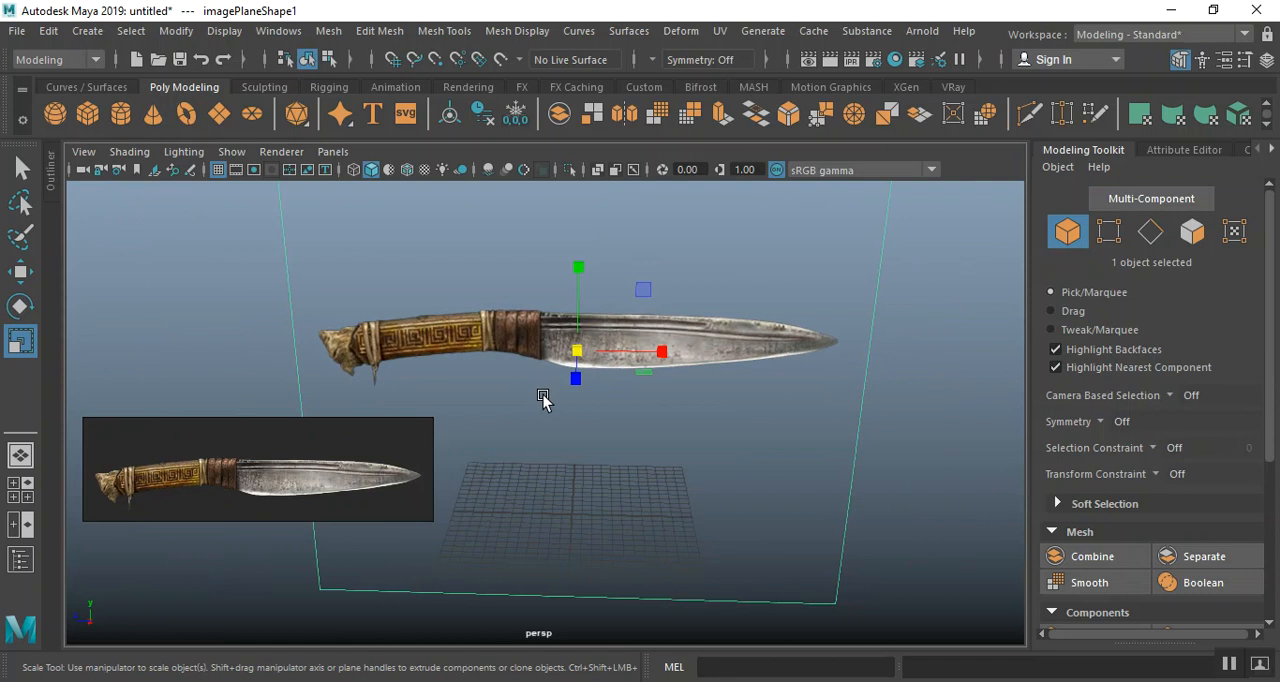
pyautogui.moveTo(572, 350); pyautogui.dragTo(643, 437)
# Move the enlarged image plane higher along its vertical axis to clear the grid
pyautogui.press('w')
pyautogui.moveTo(556, 298); pyautogui.dragTo(552, 257)
pyautogui.keyDown('alt'); pyautogui.moveTo(594, 391); pyautogui.dragTo(571, 485); pyautogui.keyUp('alt')
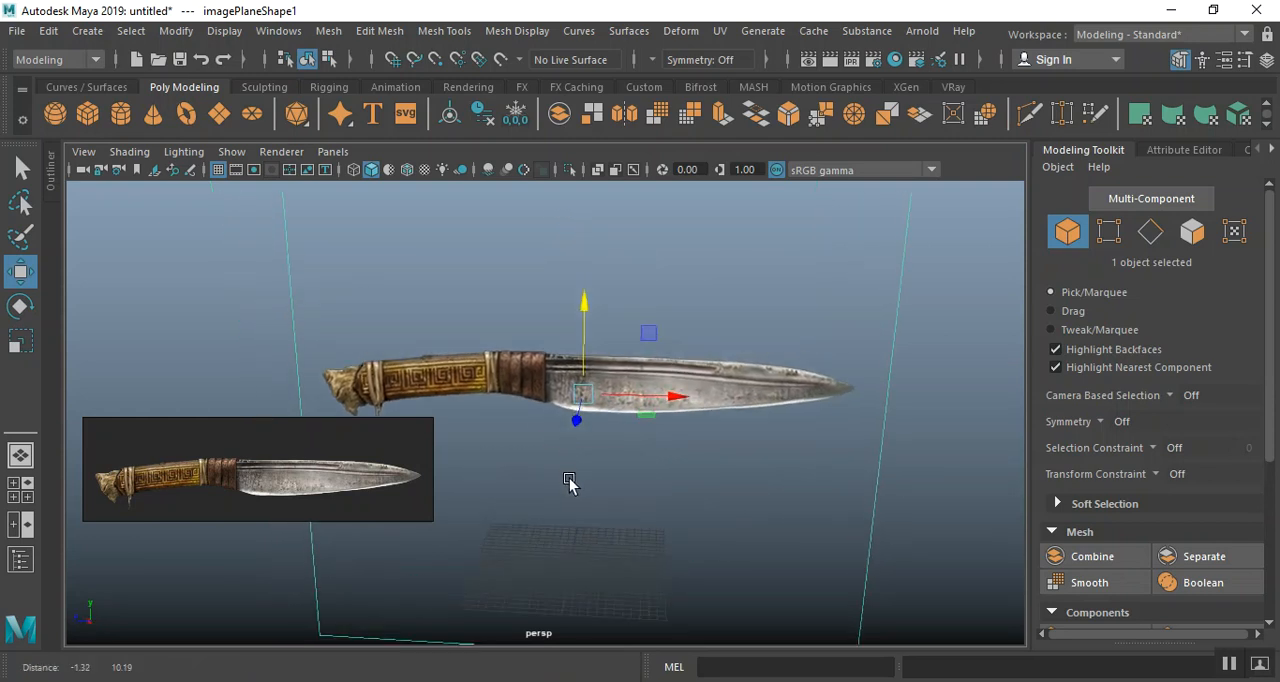